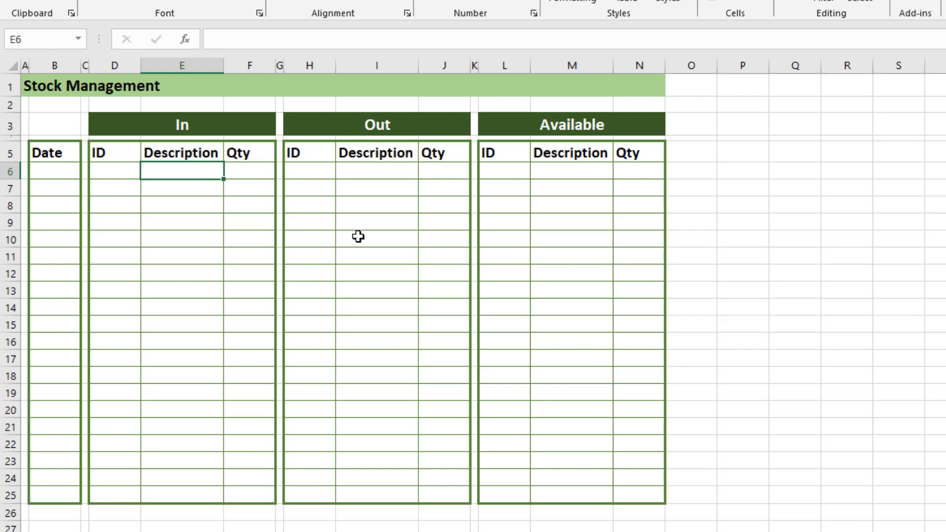
# Highlight the In, Out and Available table areas in turn to review their extent.
pyautogui.moveTo(154, 124); pyautogui.dragTo(163, 492)
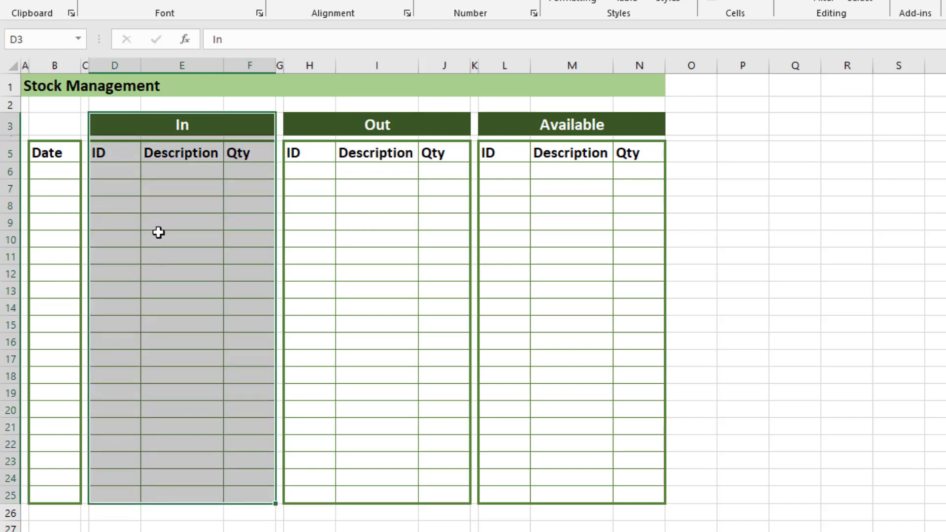
pyautogui.click(158, 177)
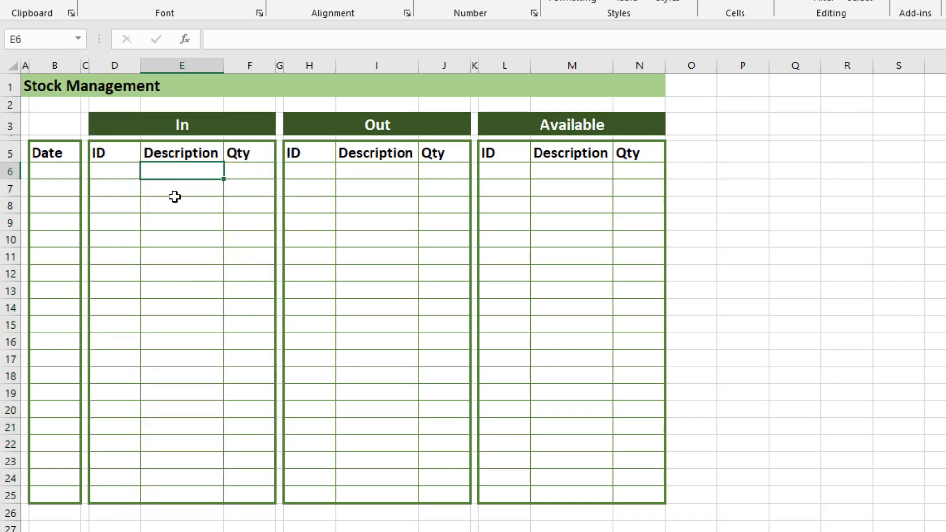
pyautogui.moveTo(323, 127)
pyautogui.mouseDown()
pyautogui.moveTo(348, 373)
pyautogui.moveTo(343, 495)
pyautogui.mouseUp()
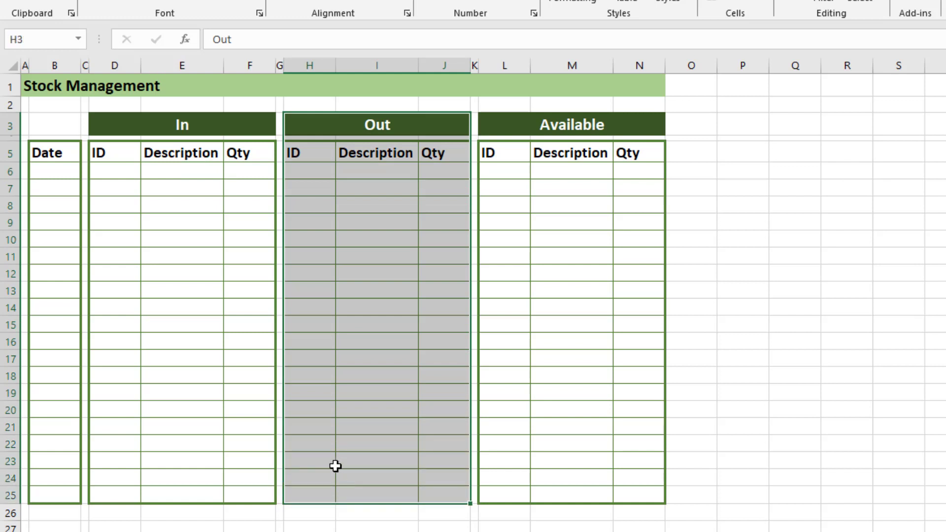
pyautogui.click(319, 174)
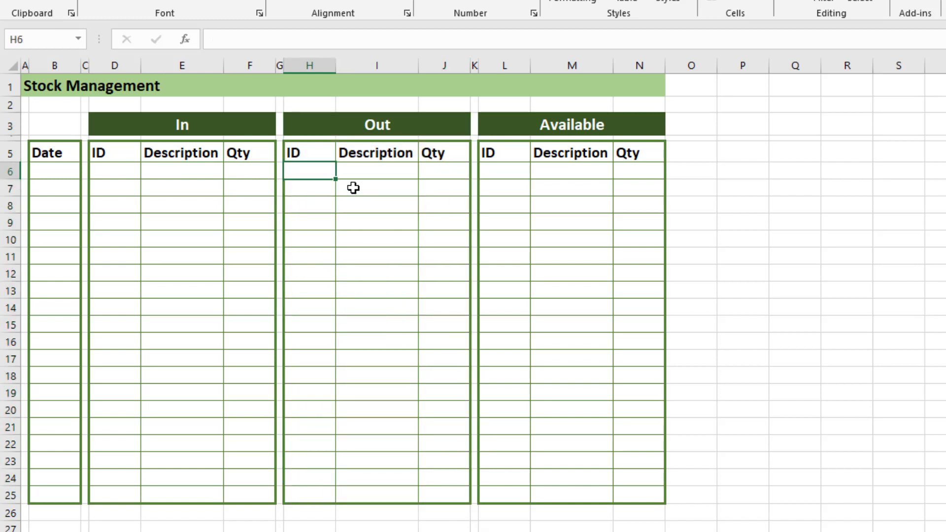
pyautogui.moveTo(510, 171)
pyautogui.mouseDown()
pyautogui.moveTo(601, 373)
pyautogui.moveTo(624, 441)
pyautogui.moveTo(624, 486)
pyautogui.mouseUp()
pyautogui.click(577, 257)
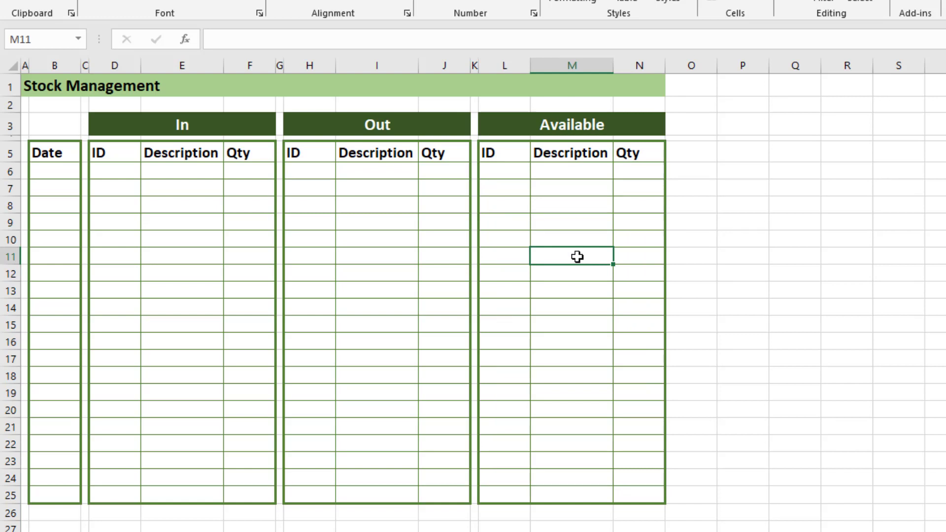
# Check the ID/Item list on Sheet2, then return to Stock Management with D6 selected.
pyautogui.hotkey('ctrl', 'pagedown')
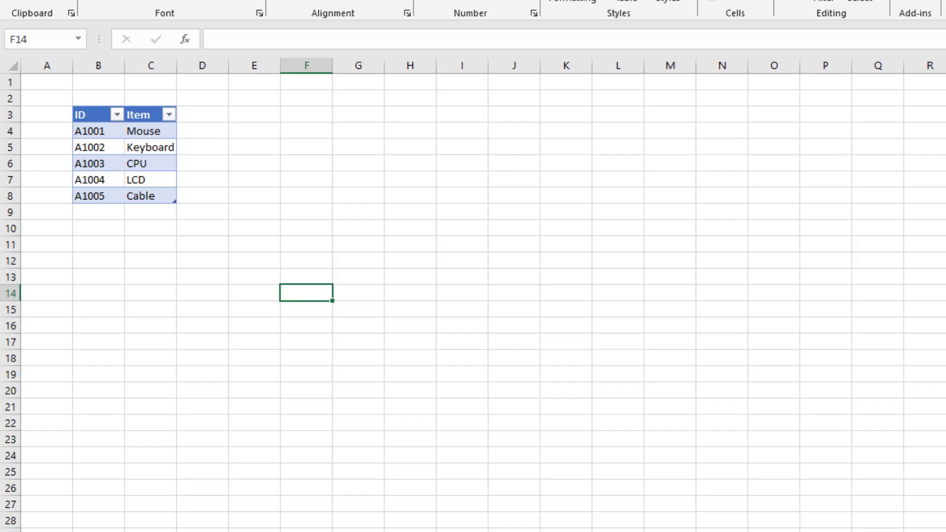
pyautogui.hotkey('ctrl', 'pagedown')
pyautogui.click(120, 176)
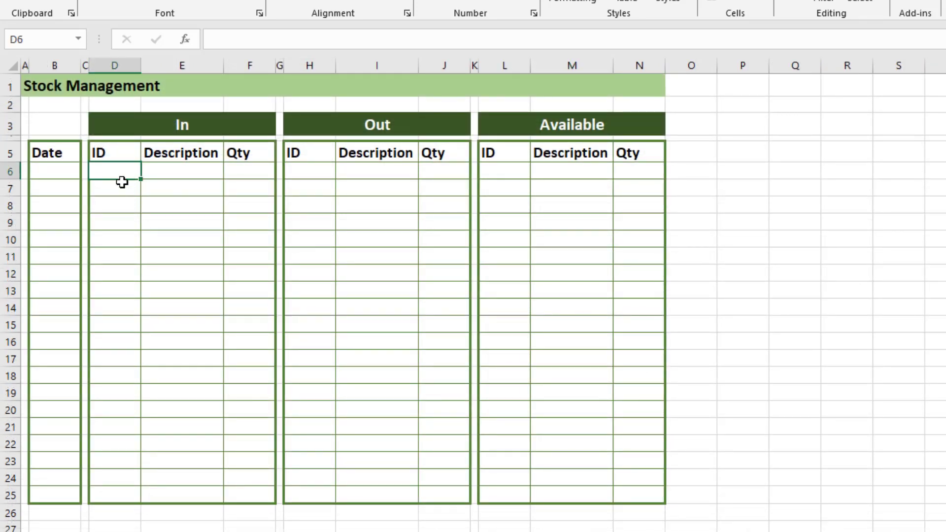
pyautogui.click(174, 174)
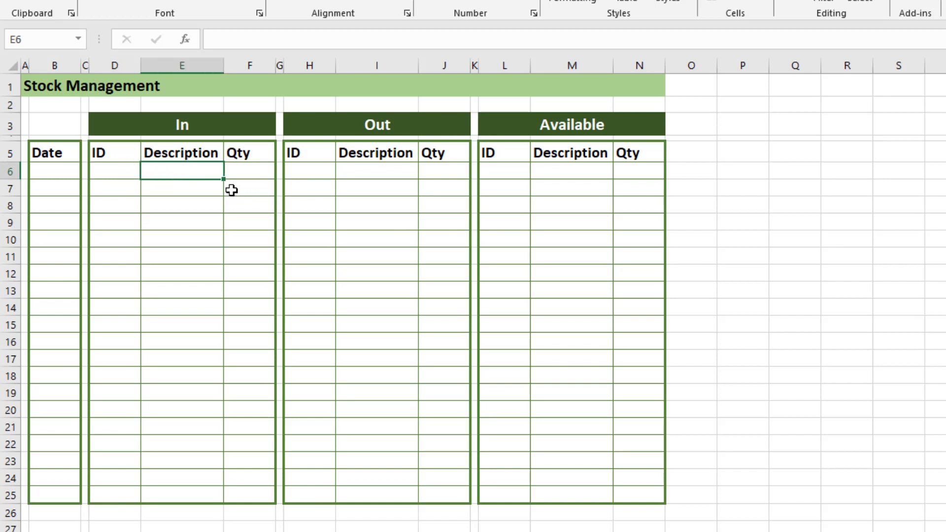
pyautogui.click(123, 176)
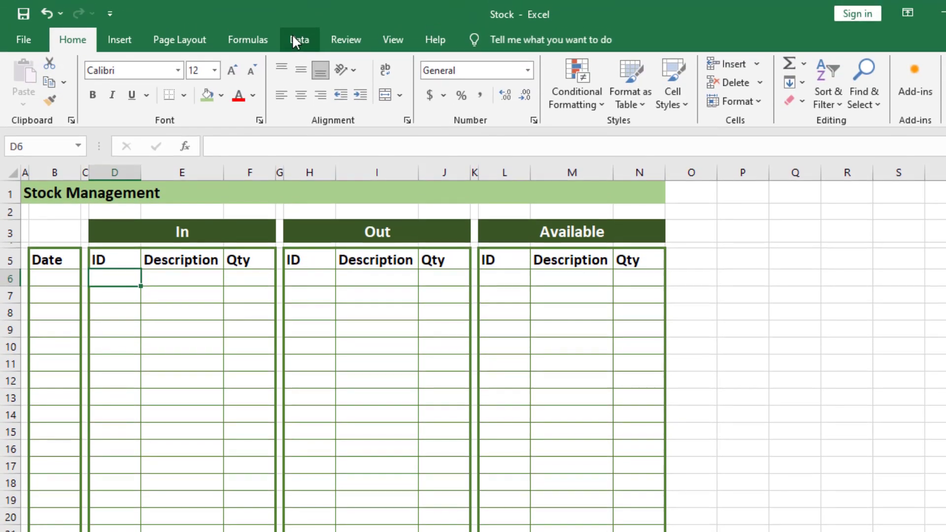
# Give D6 a List data validation sourced from =Sheet2!$B$4:$B$8, the A1001–A1005 IDs.
pyautogui.click(295, 40)
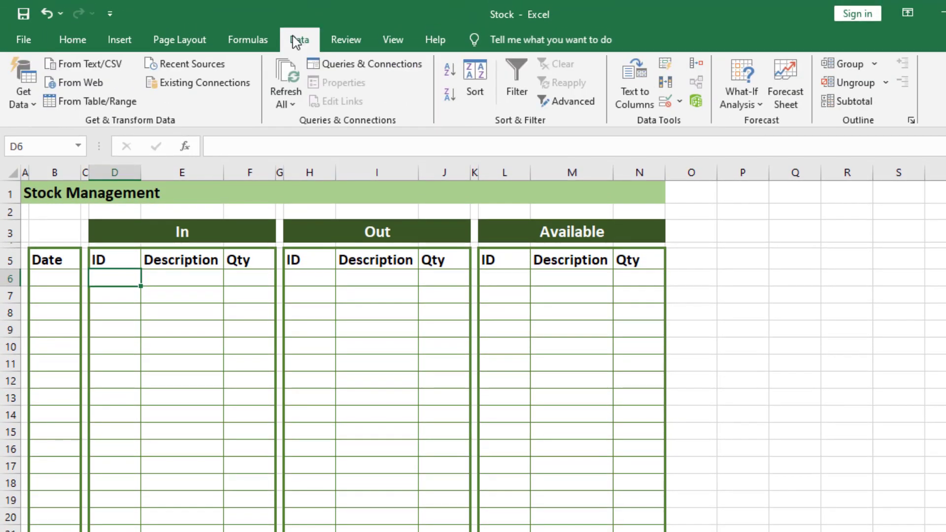
pyautogui.click(680, 102)
pyautogui.click(685, 120)
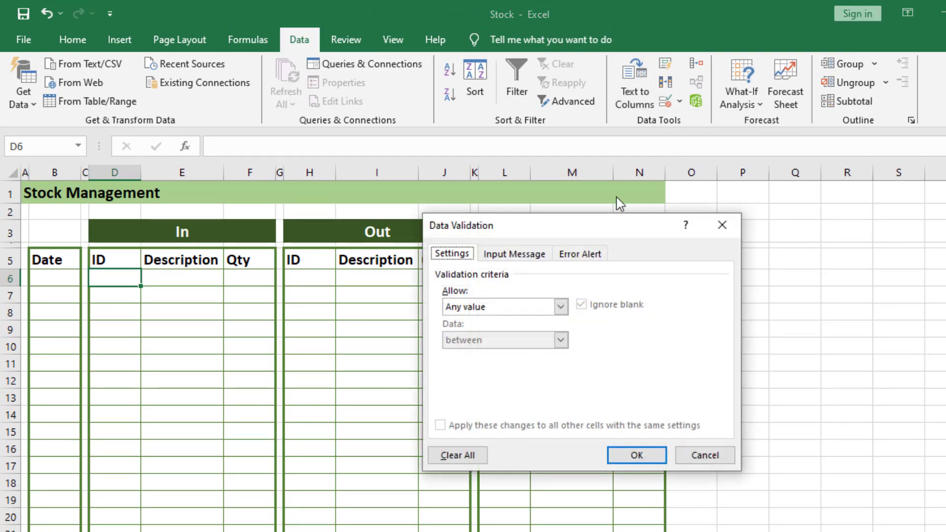
pyautogui.moveTo(557, 229); pyautogui.dragTo(362, 238)
pyautogui.click(365, 315)
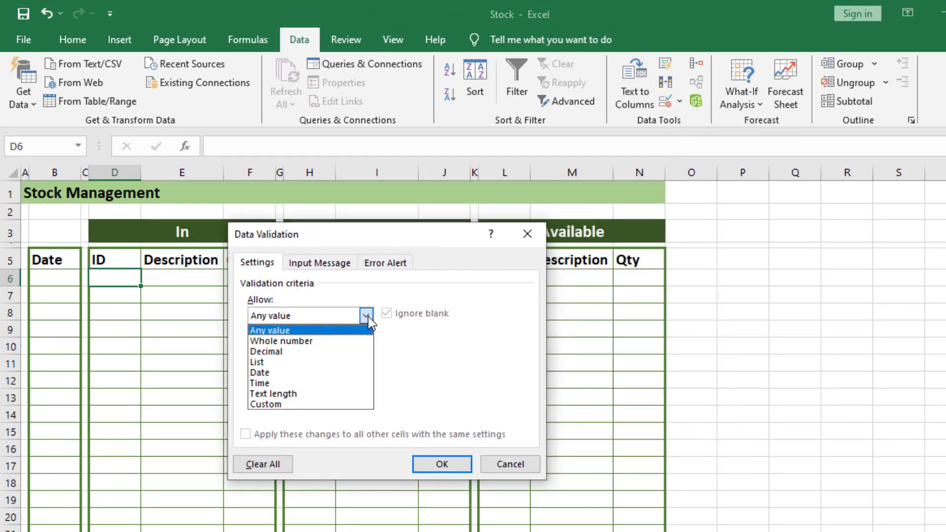
pyautogui.click(303, 366)
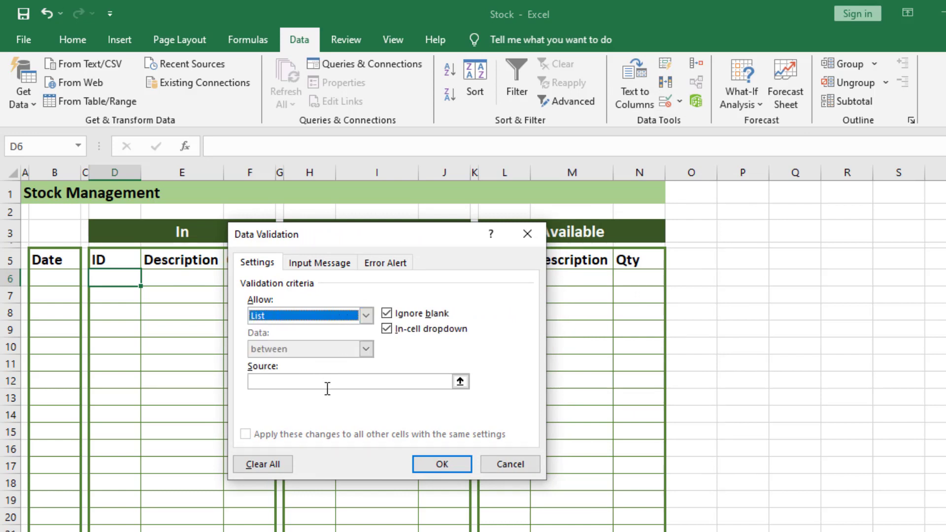
pyautogui.click(305, 384)
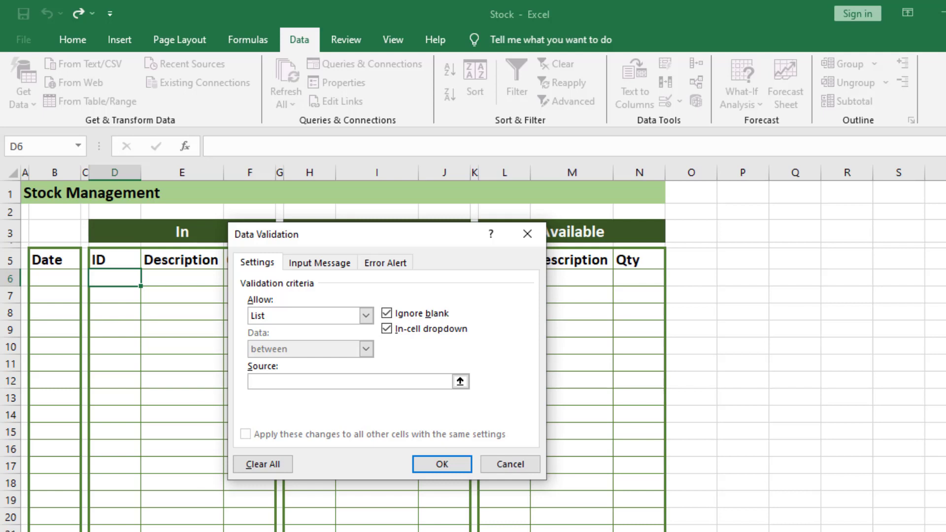
pyautogui.write('=Sheet2!')
pyautogui.hotkey('ctrl', 'pagedown')
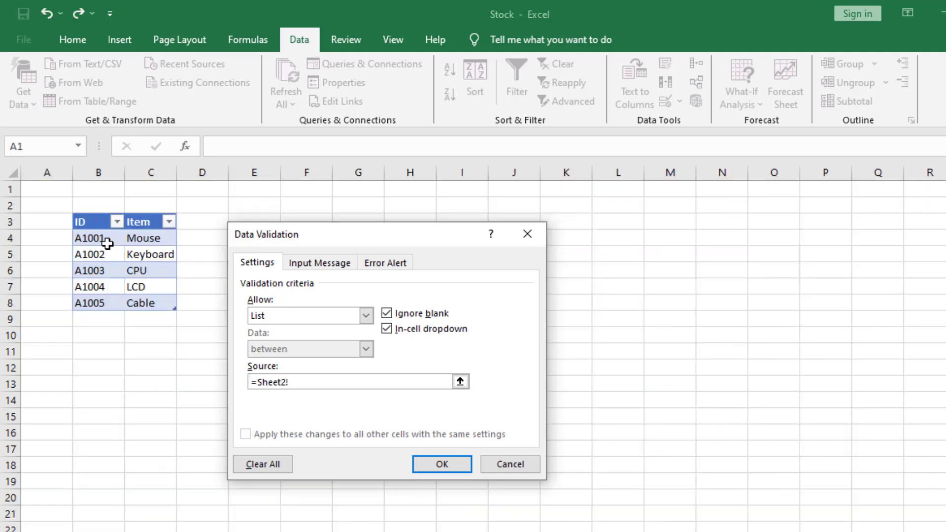
pyautogui.write('!')
pyautogui.moveTo(104, 242); pyautogui.dragTo(99, 301)
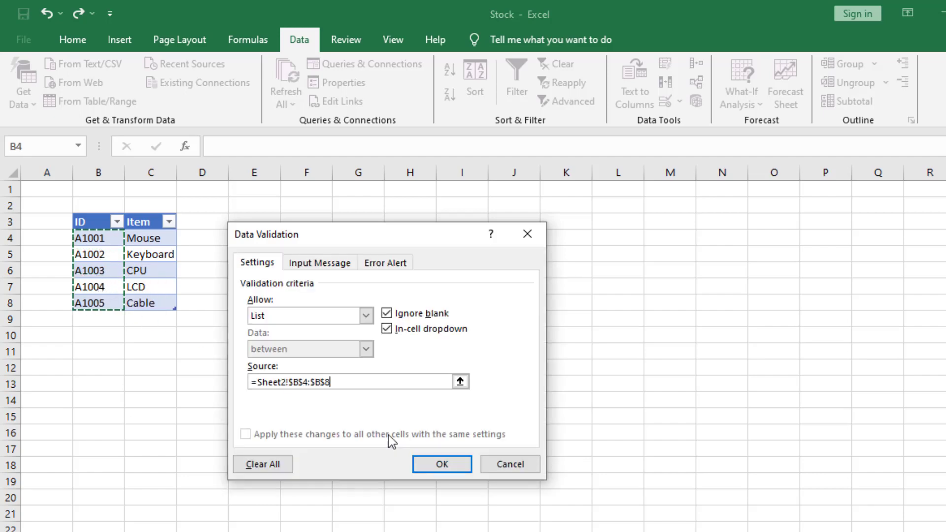
pyautogui.click(419, 467)
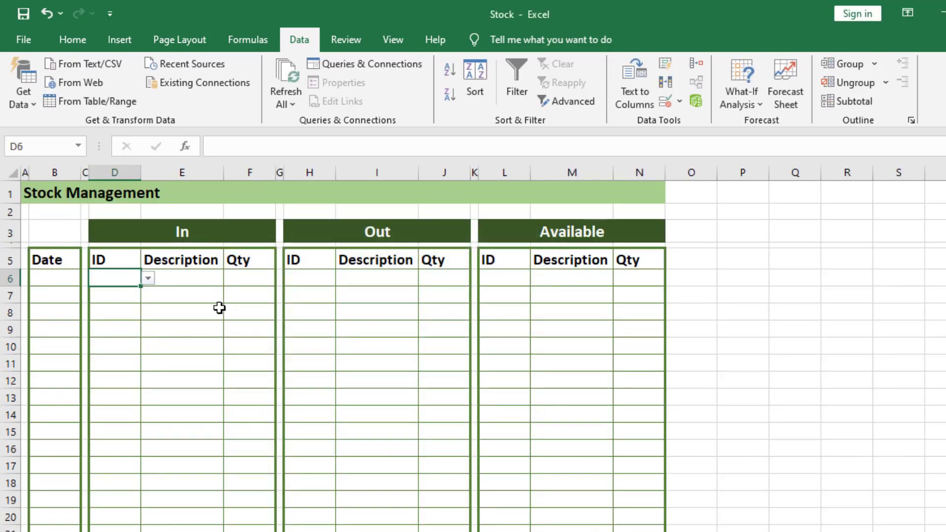
# Try D6's dropdown by picking A1002, then A1003, and finally A1001.
pyautogui.click(148, 278)
pyautogui.click(129, 295)
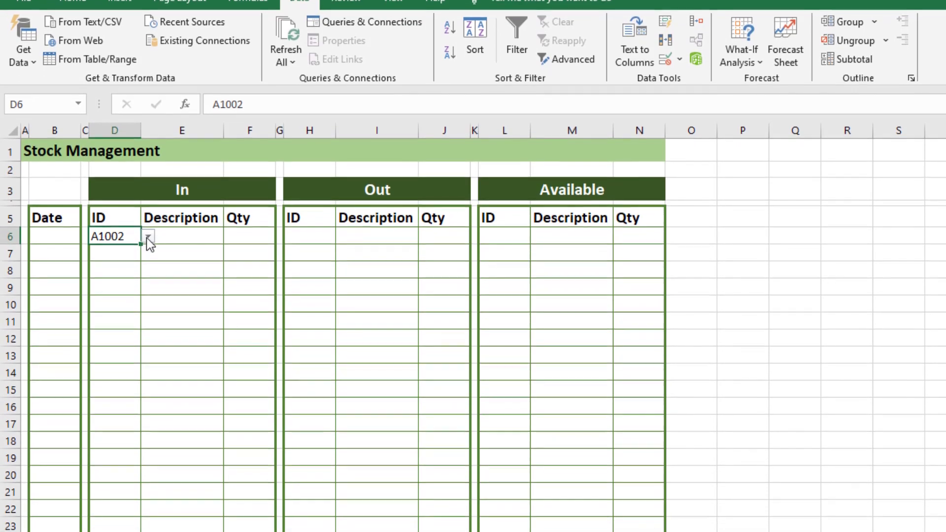
pyautogui.click(148, 237)
pyautogui.click(126, 271)
pyautogui.click(173, 253)
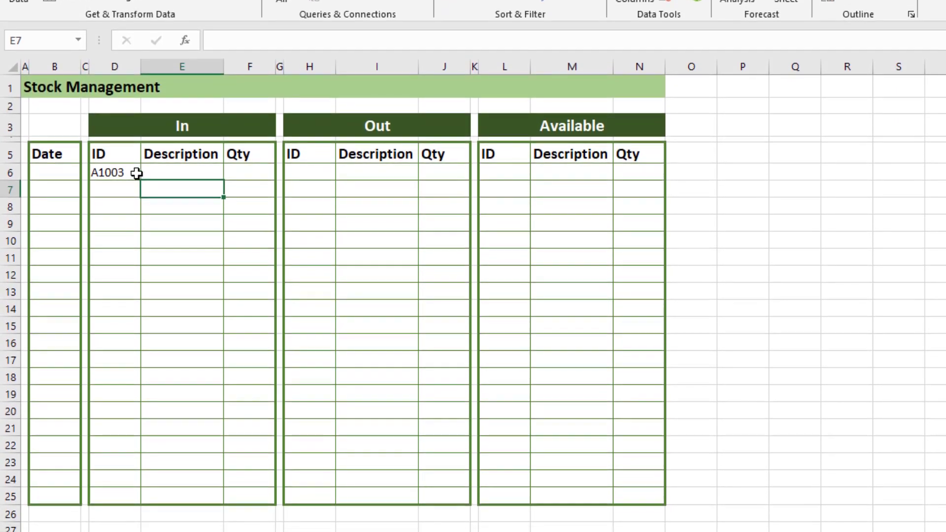
pyautogui.click(136, 173)
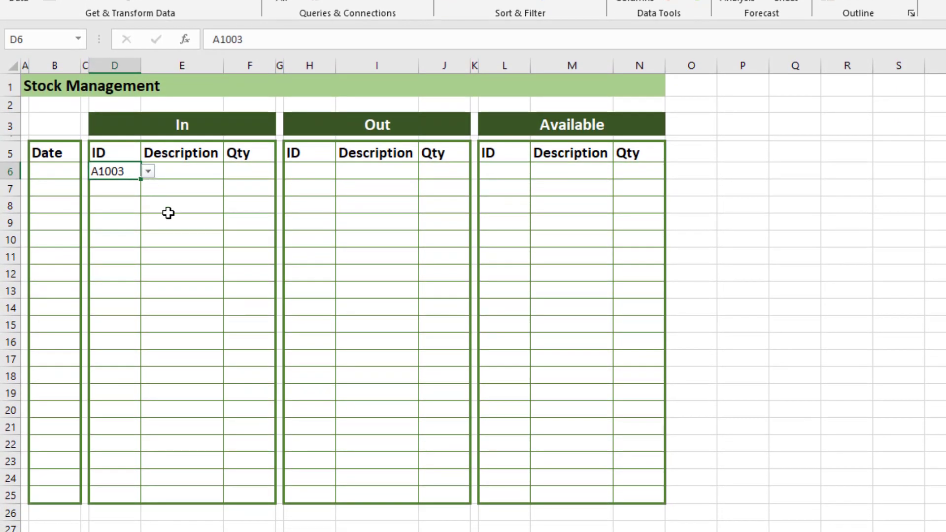
pyautogui.click(148, 171)
pyautogui.click(139, 183)
# Return to the Home tab with Description cell E6 selected.
pyautogui.click(187, 175)
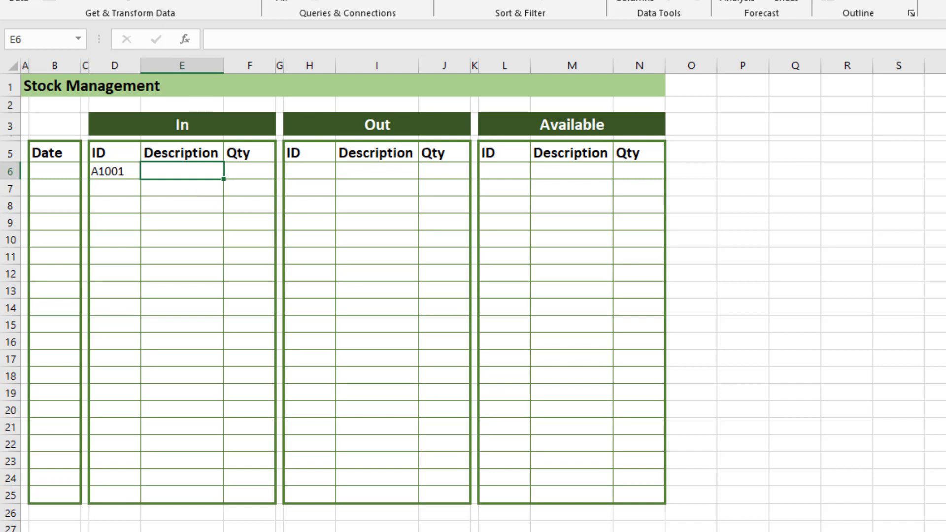
pyautogui.click(148, 1)
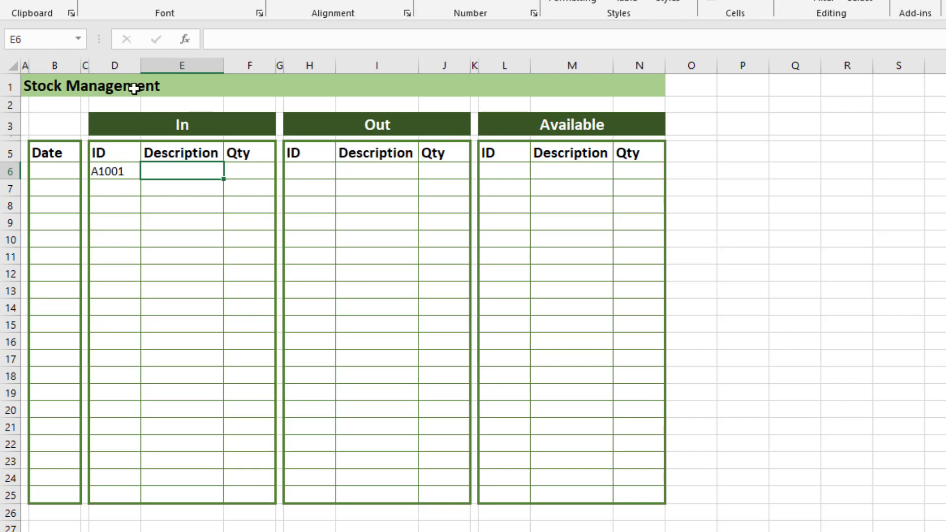
pyautogui.click(123, 172)
pyautogui.click(176, 170)
# Enter =VLOOKUP(D6,Table2,2,0) in E6 using Sheet2's ID/Item table, showing Mouse for A1001.
pyautogui.write('=')
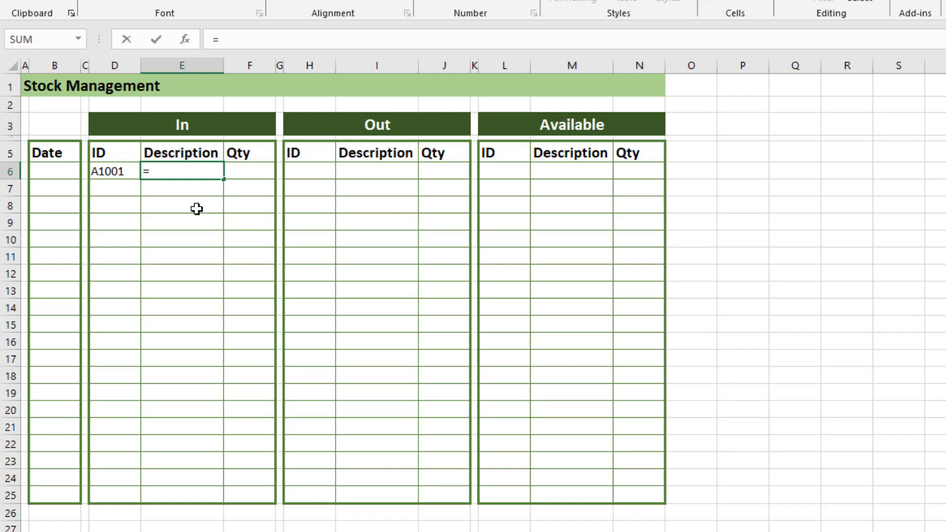
pyautogui.write('vl')
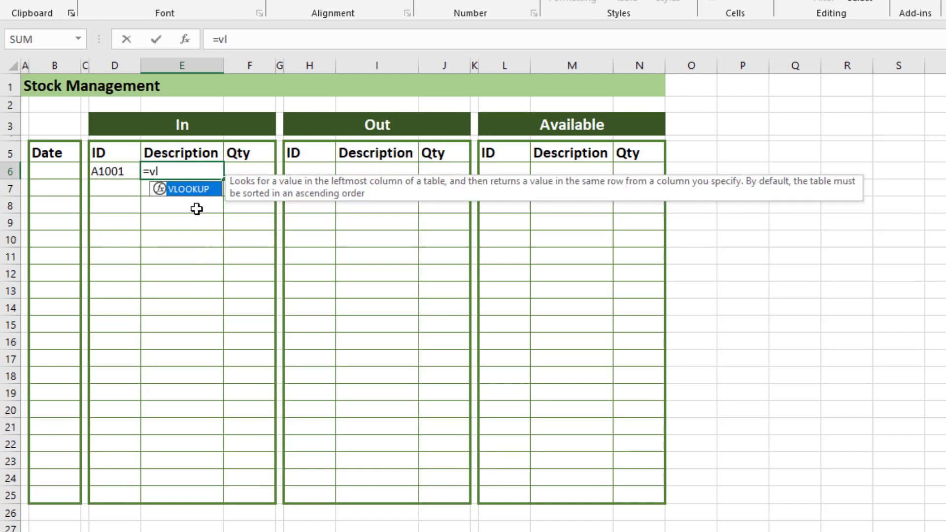
pyautogui.doubleClick(217, 191)
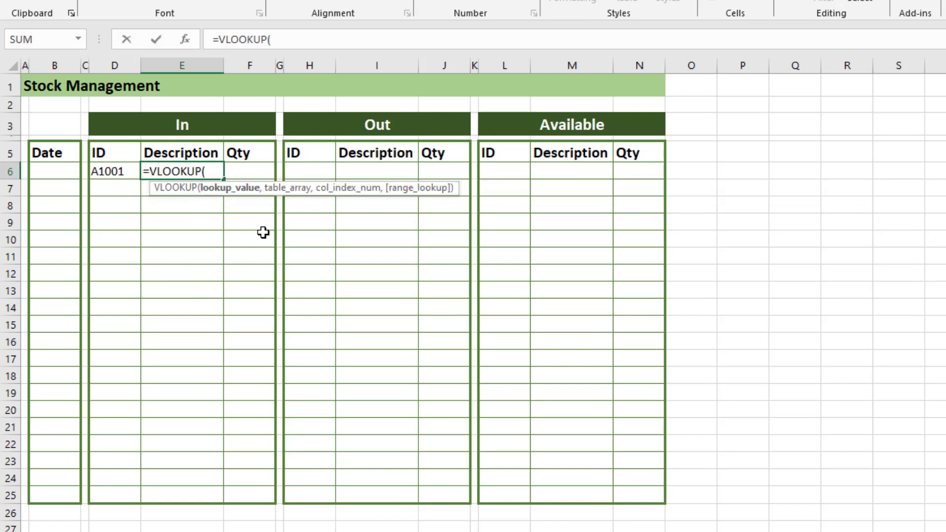
pyautogui.click(120, 172)
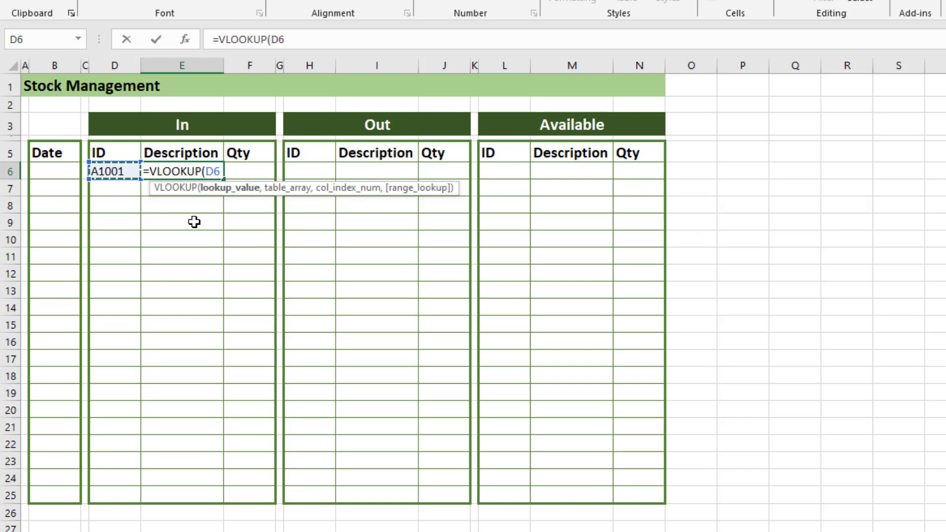
pyautogui.write(',')
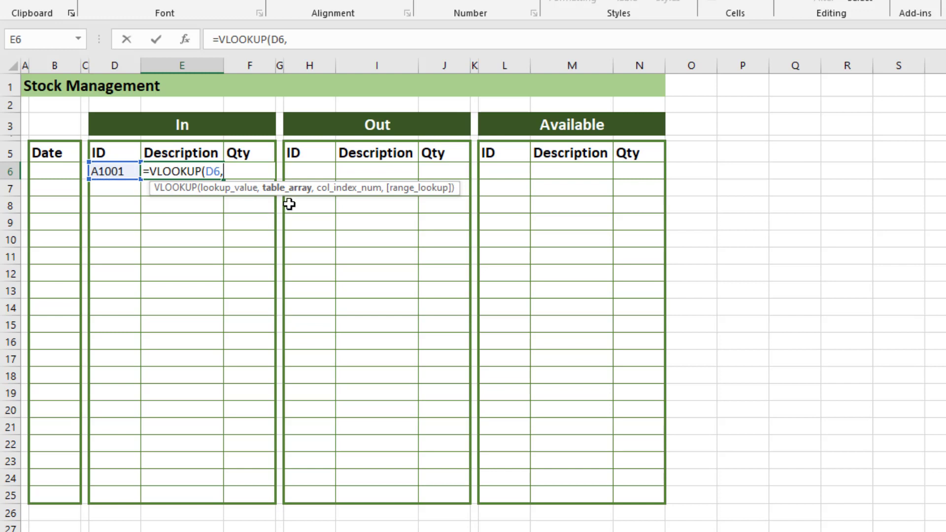
pyautogui.hotkey('ctrl', 'pagedown')
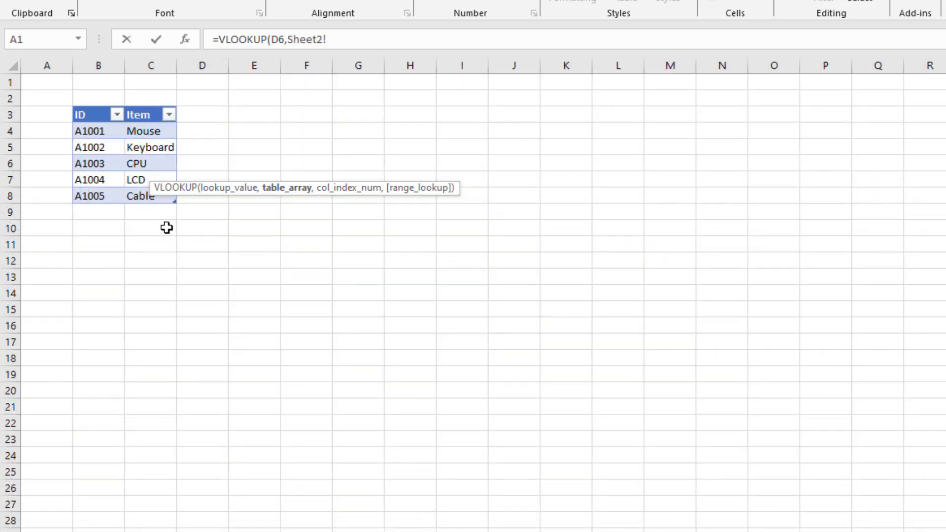
pyautogui.moveTo(96, 133); pyautogui.dragTo(142, 196)
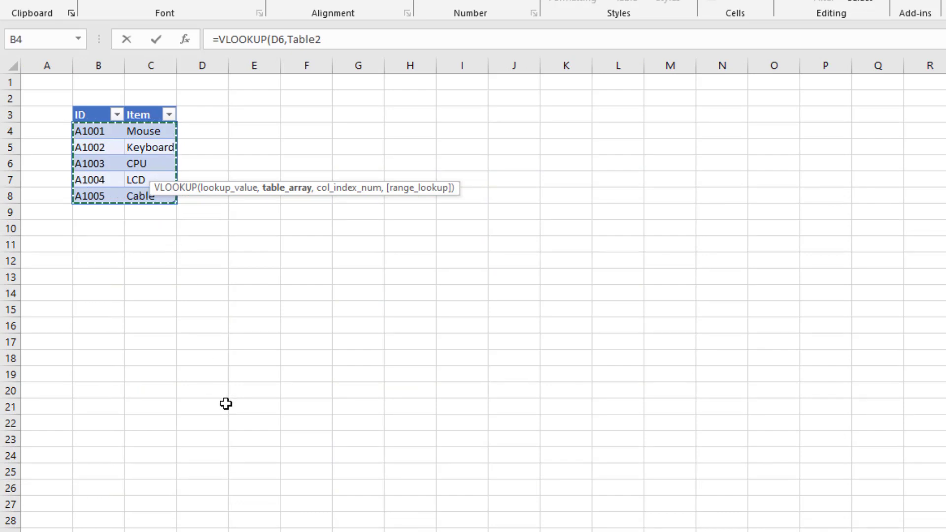
pyautogui.click(343, 41)
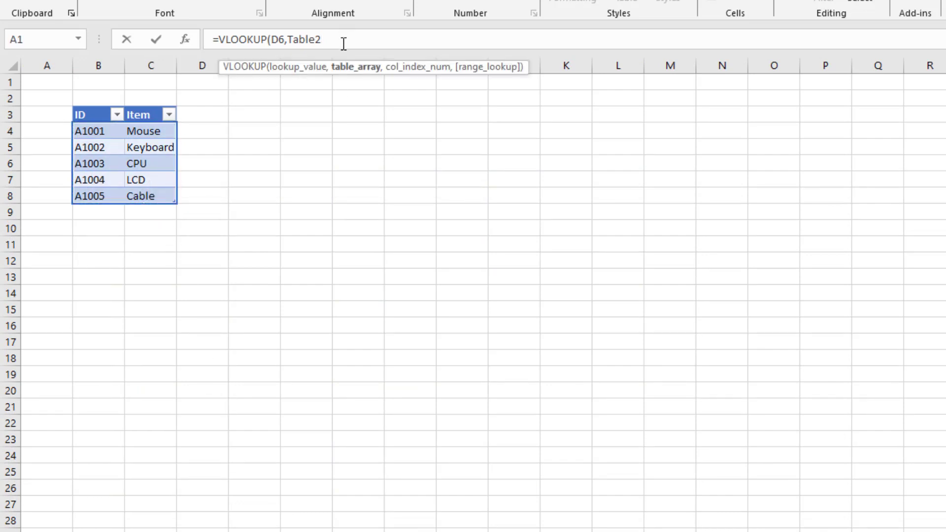
pyautogui.write(',')
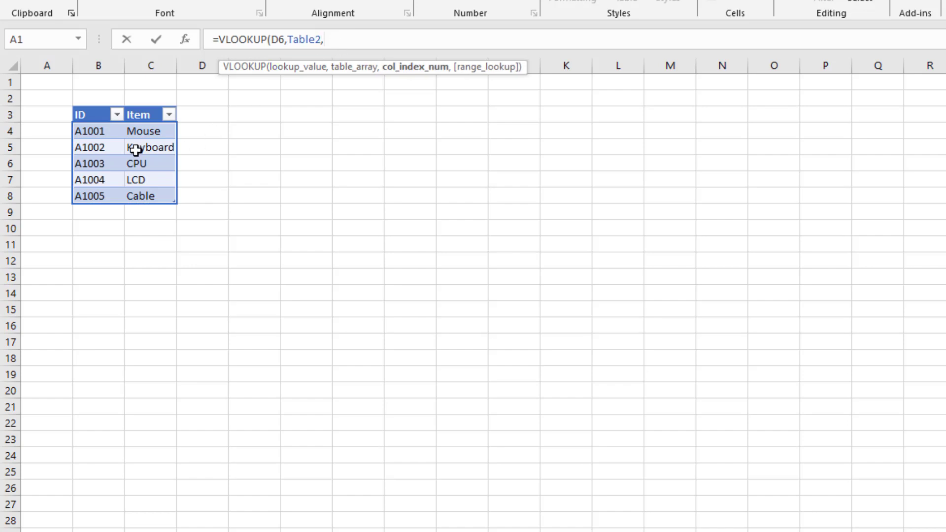
pyautogui.write('2')
pyautogui.write(',0')
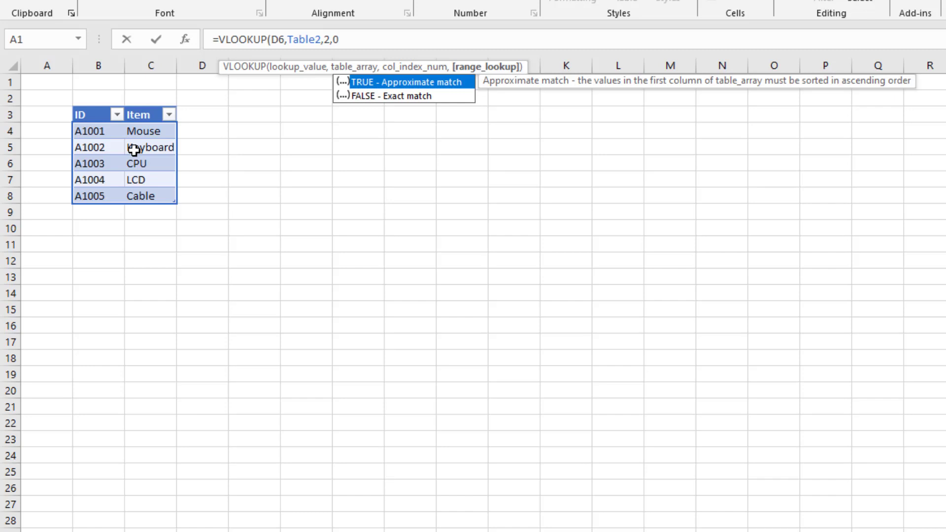
pyautogui.write(')')
pyautogui.press('Return')
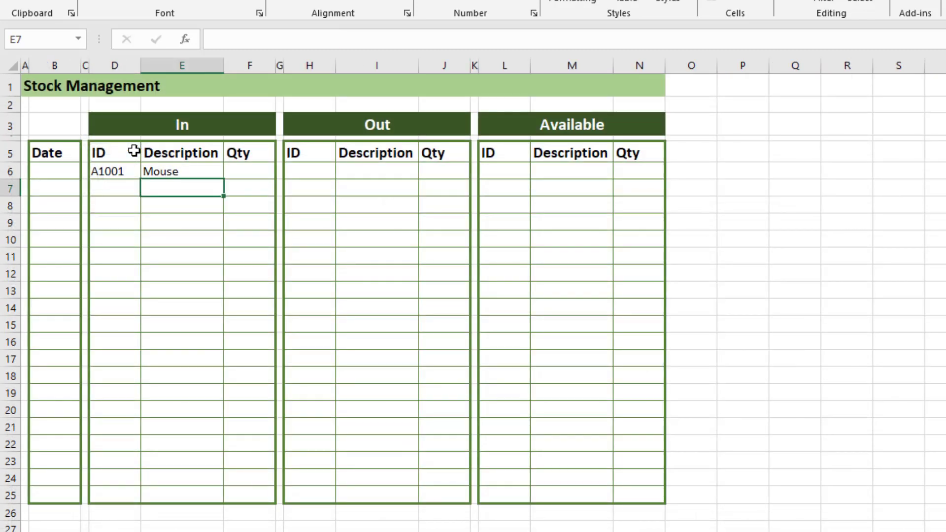
pyautogui.click(182, 171)
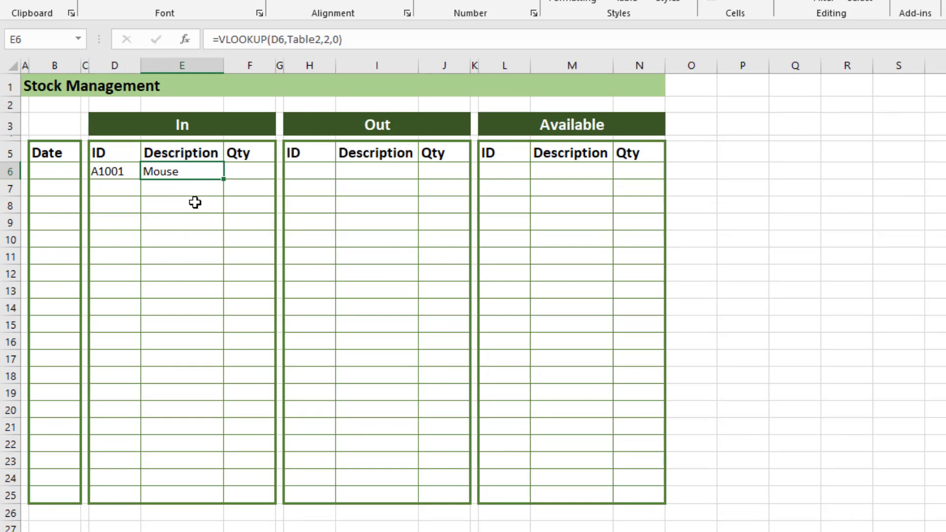
pyautogui.click(118, 175)
# Clear the A1001 ID from D6, leaving E6 showing #N/A.
pyautogui.press('Delete')
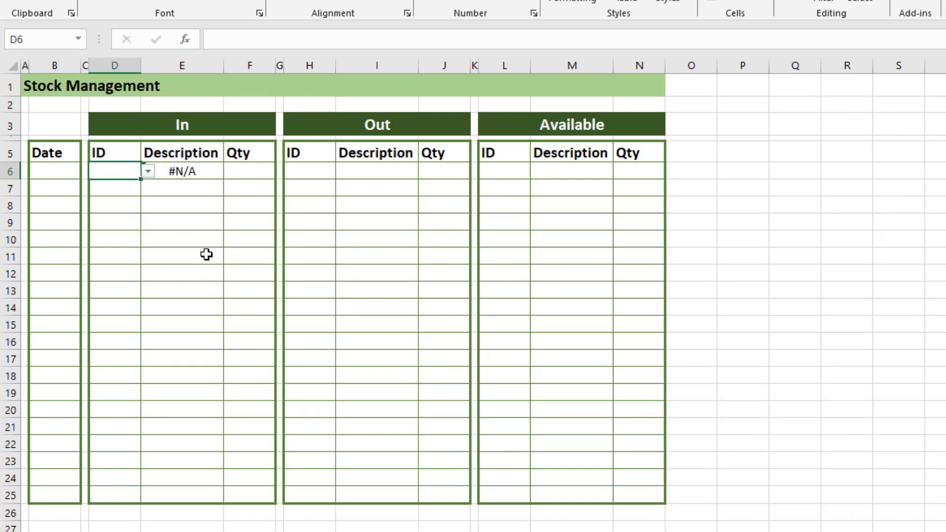
pyautogui.press('Return')
pyautogui.press('Up')
pyautogui.click(173, 167)
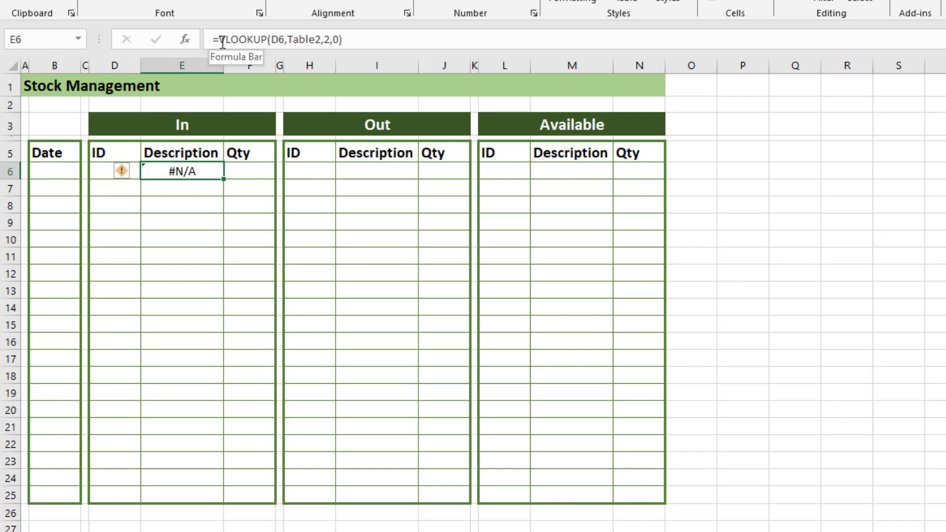
# Change E6 to =IFERROR(VLOOKUP(D6,Table2,2,0),"") and fill D6's dropdown down to D25.
pyautogui.click(222, 42)
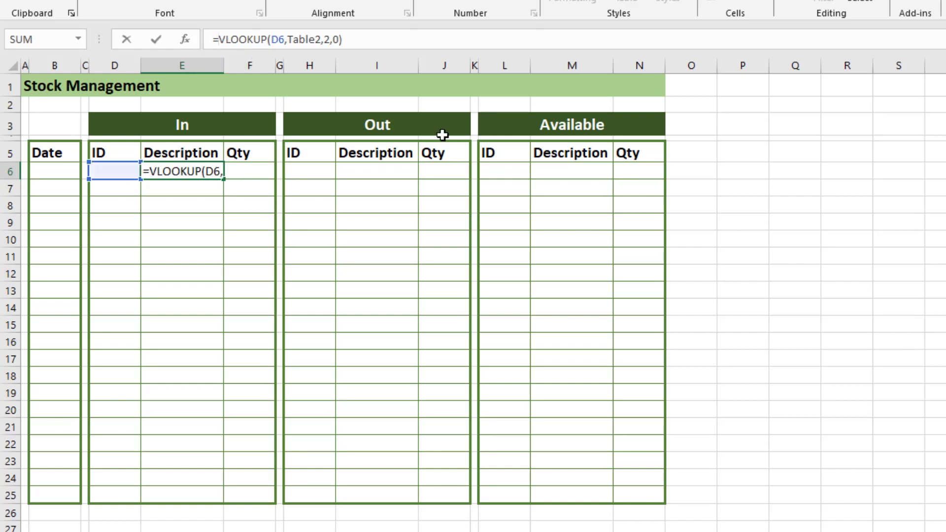
pyautogui.write('i')
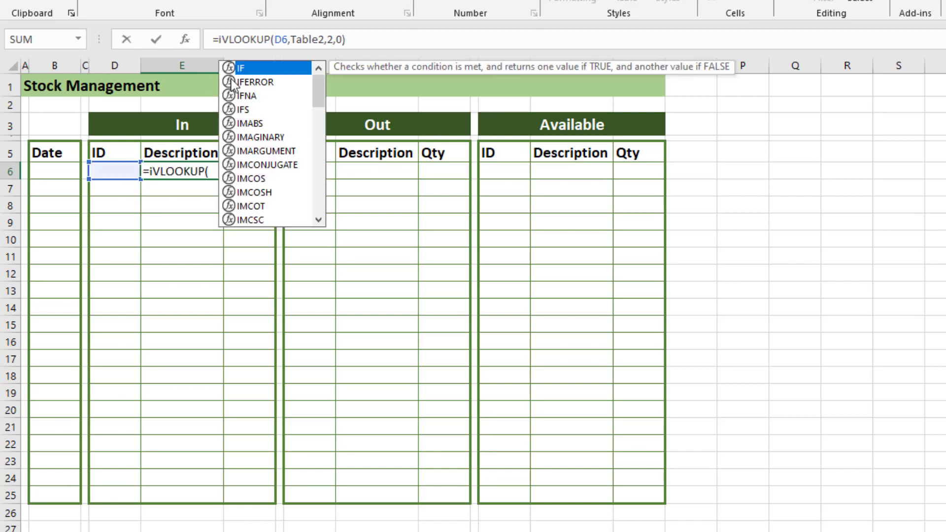
pyautogui.doubleClick(260, 81)
pyautogui.click(408, 42)
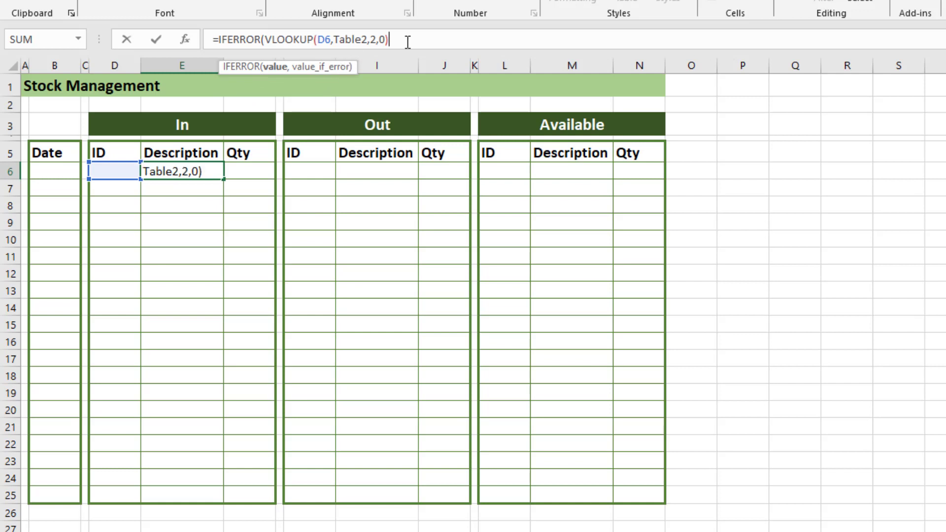
pyautogui.write(',"')
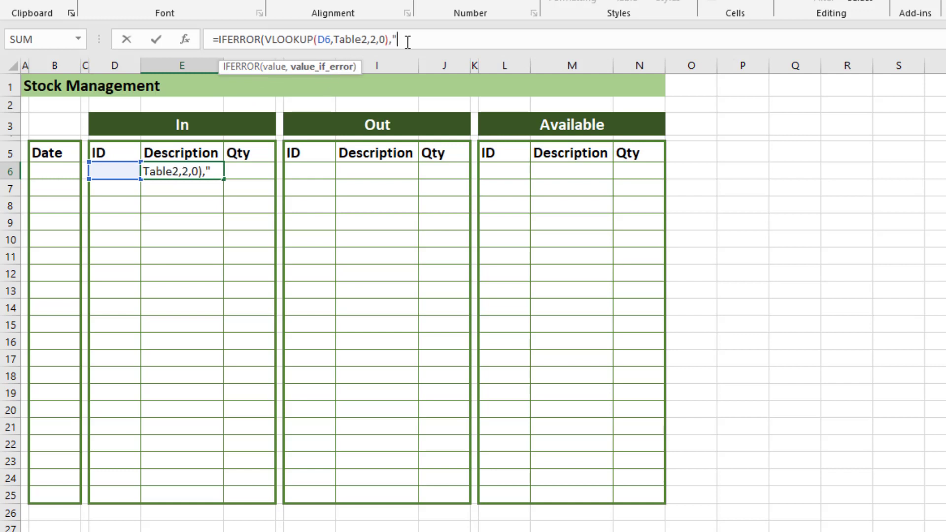
pyautogui.write('")')
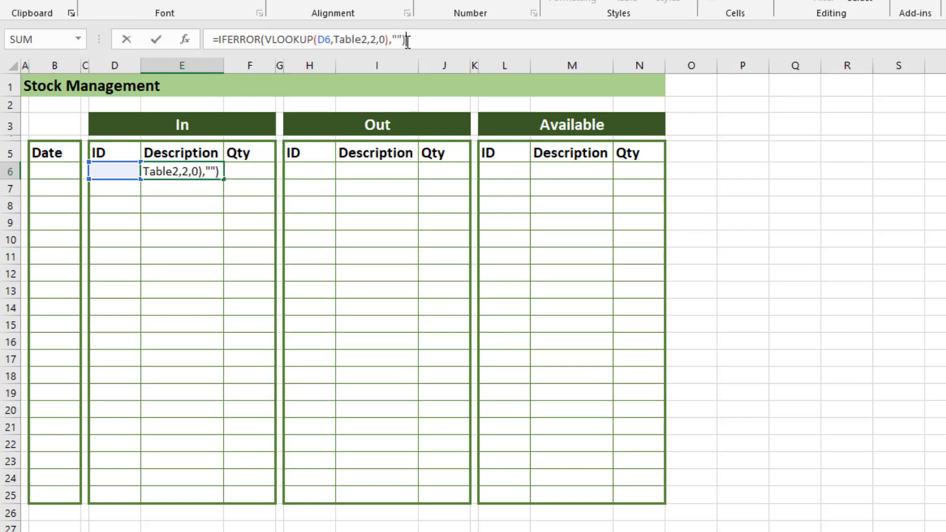
pyautogui.press('Return')
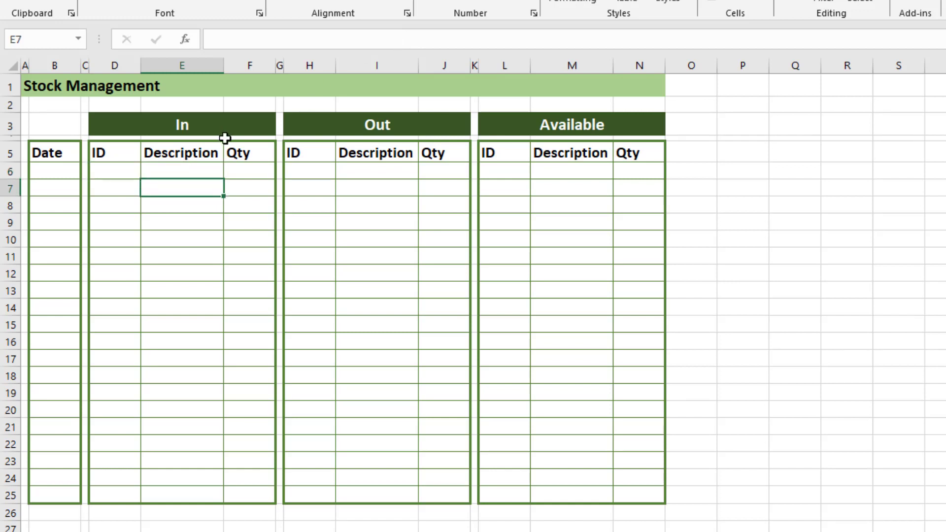
pyautogui.click(130, 170)
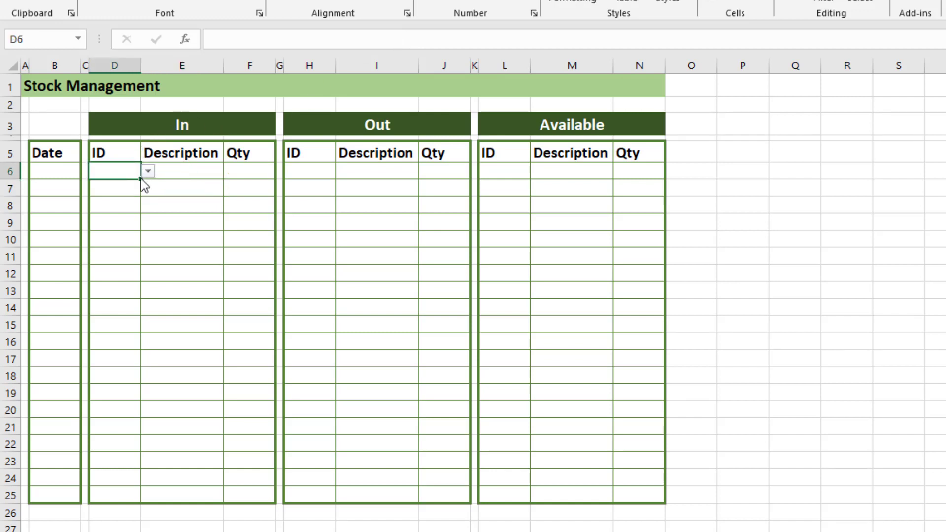
pyautogui.moveTo(141, 179); pyautogui.dragTo(102, 508)
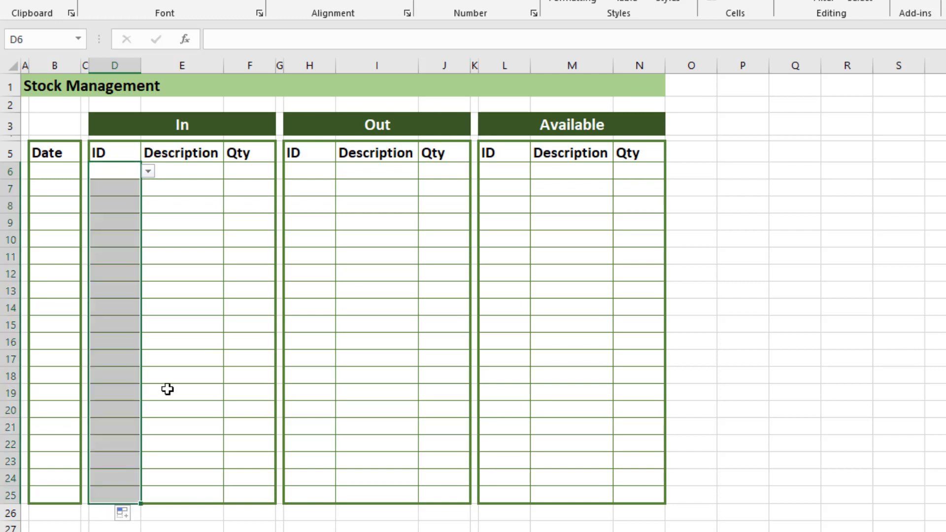
# Fill the E6 description formula down through E25.
pyautogui.click(195, 169)
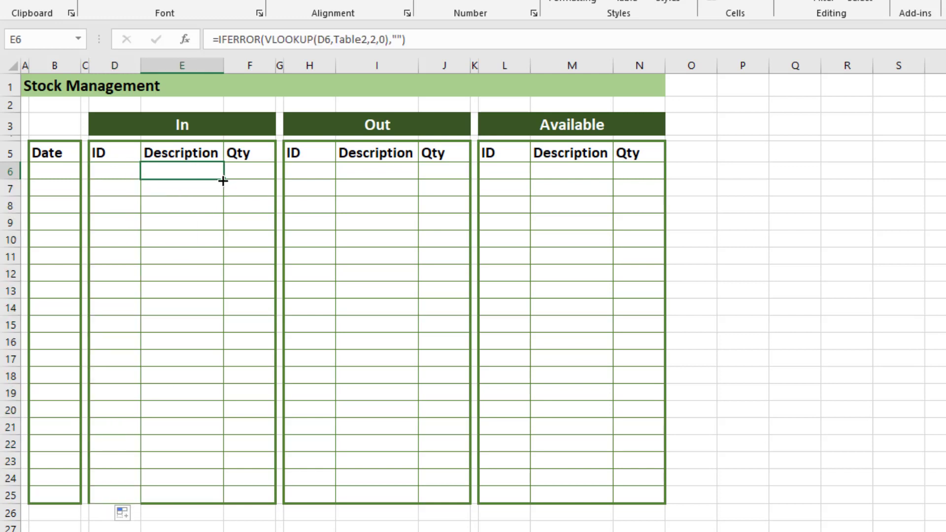
pyautogui.moveTo(223, 180); pyautogui.dragTo(223, 500)
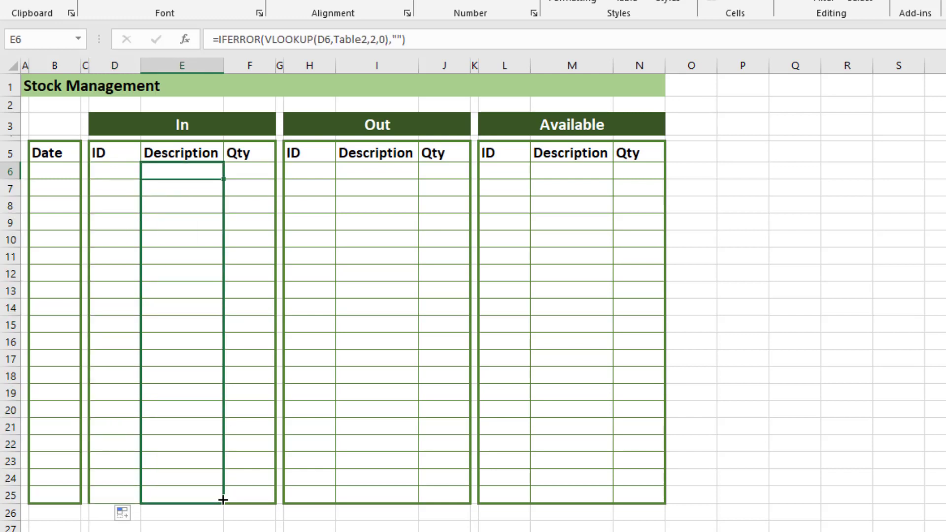
pyautogui.click(280, 376)
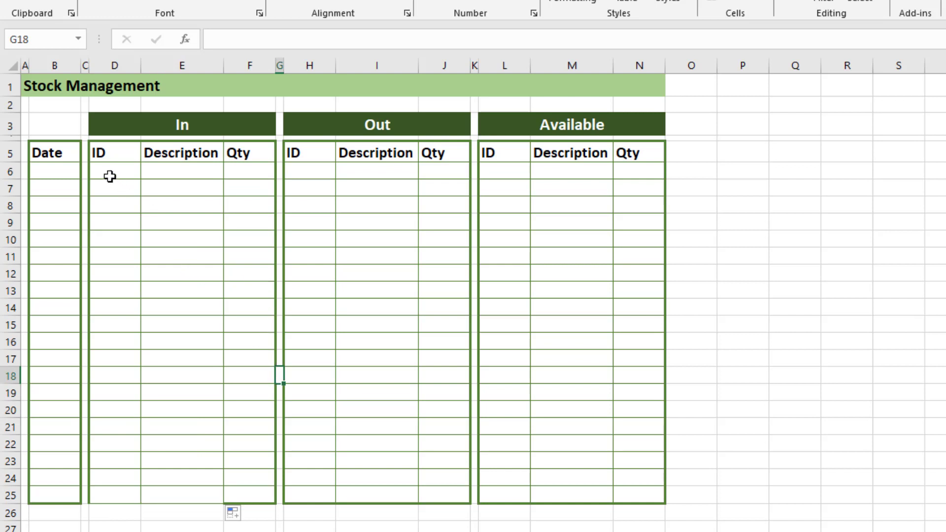
# Copy the In ID and Description cells D6:E25 into the Out and Available tables.
pyautogui.moveTo(110, 176); pyautogui.dragTo(175, 492)
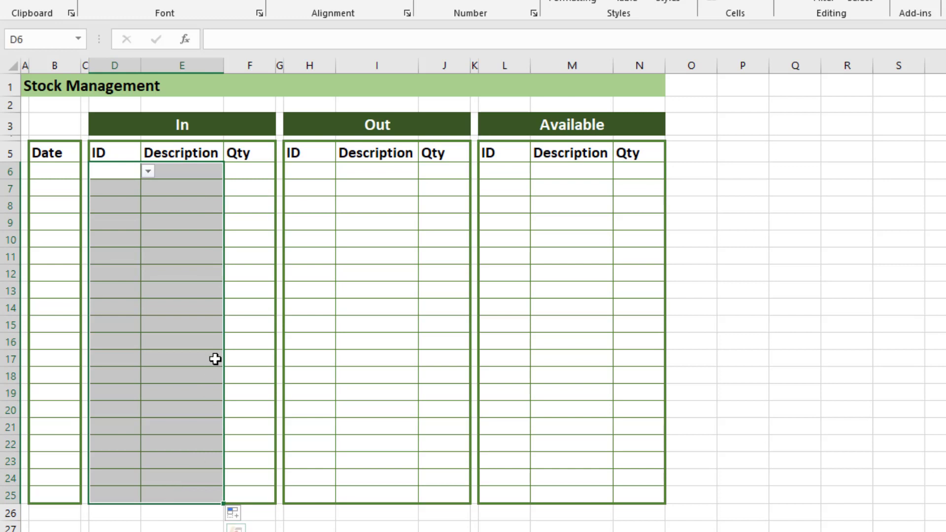
pyautogui.hotkey('ctrl', 'c')
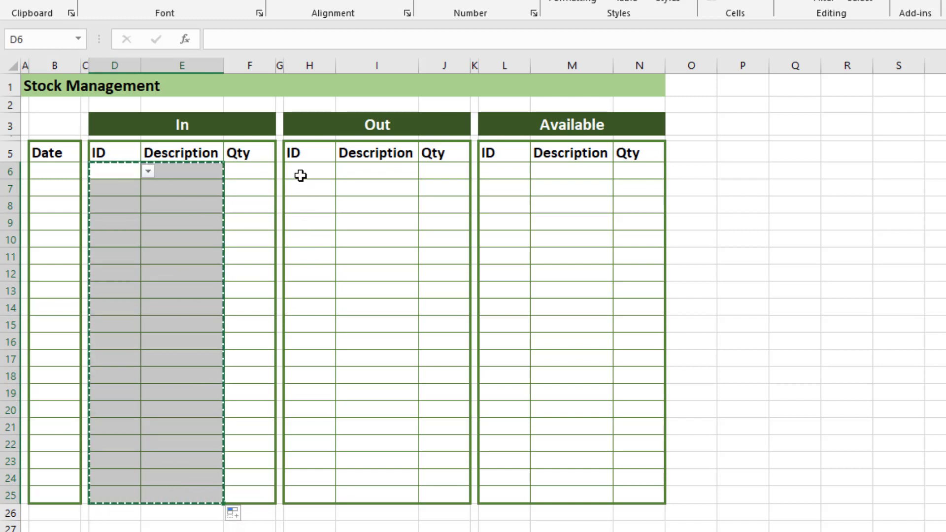
pyautogui.moveTo(299, 174)
pyautogui.mouseDown()
pyautogui.moveTo(361, 326)
pyautogui.moveTo(382, 457)
pyautogui.moveTo(373, 493)
pyautogui.mouseUp()
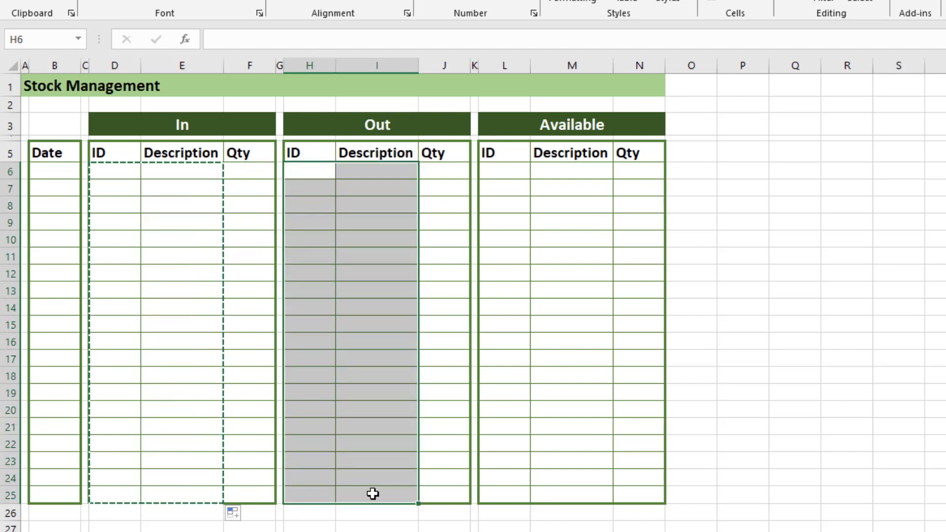
pyautogui.hotkey('ctrl', 'v')
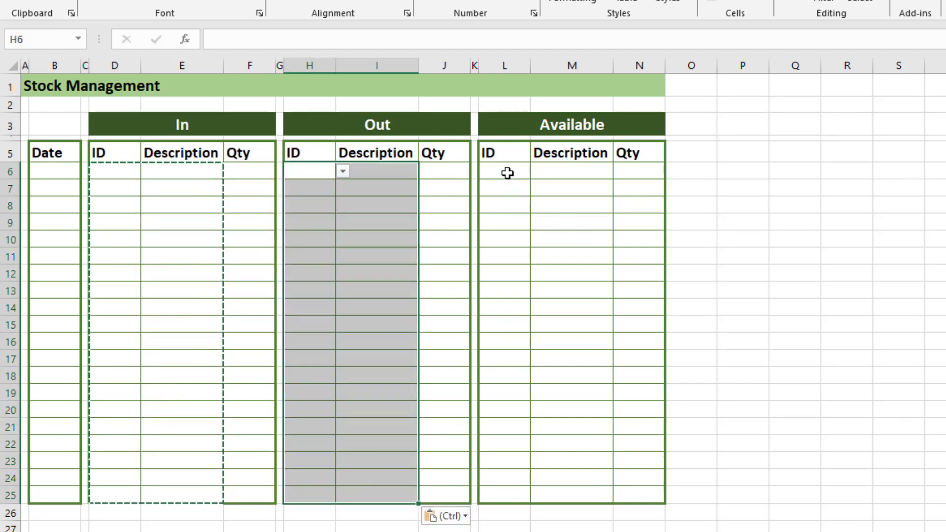
pyautogui.moveTo(509, 172)
pyautogui.mouseDown()
pyautogui.moveTo(542, 252)
pyautogui.moveTo(574, 378)
pyautogui.moveTo(571, 493)
pyautogui.mouseUp()
pyautogui.hotkey('ctrl', 'v')
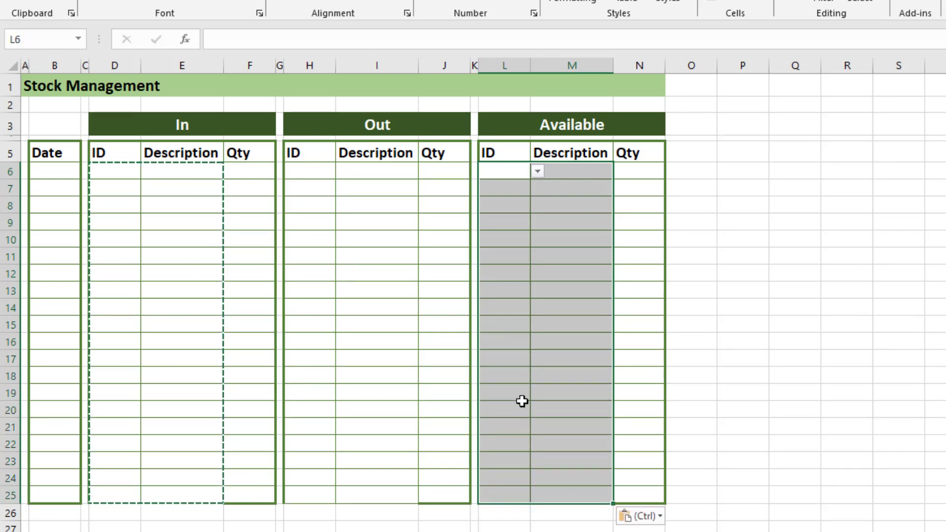
pyautogui.click(374, 302)
pyautogui.click(327, 256)
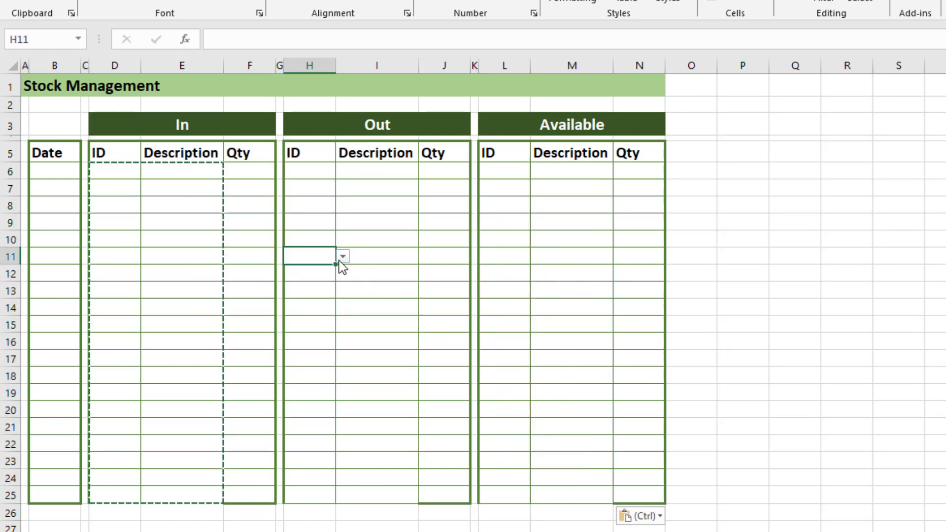
pyautogui.click(343, 257)
pyautogui.click(310, 289)
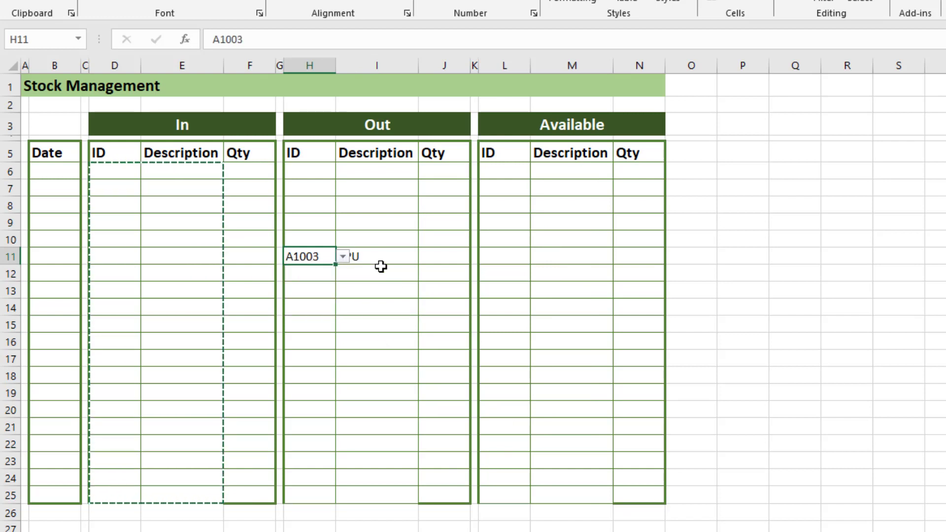
pyautogui.click(377, 302)
pyautogui.click(515, 272)
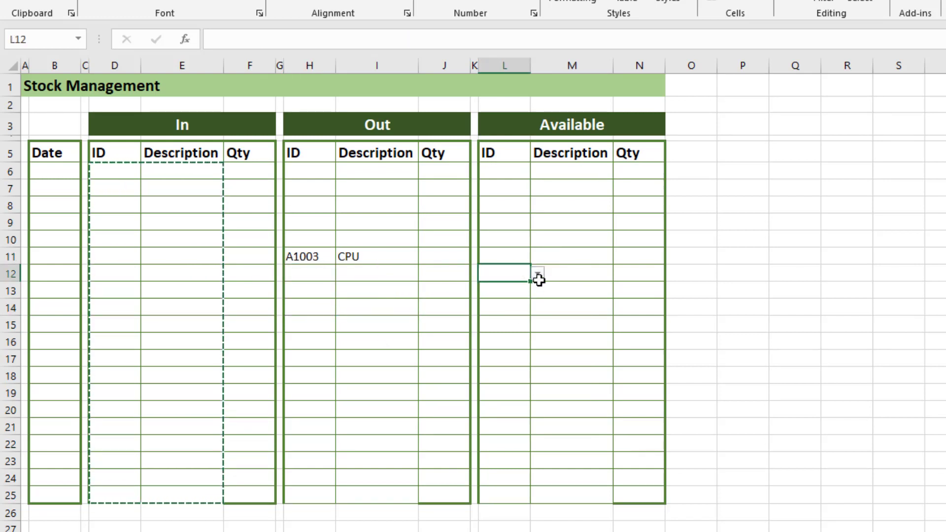
pyautogui.click(539, 276)
pyautogui.click(537, 308)
pyautogui.click(504, 359)
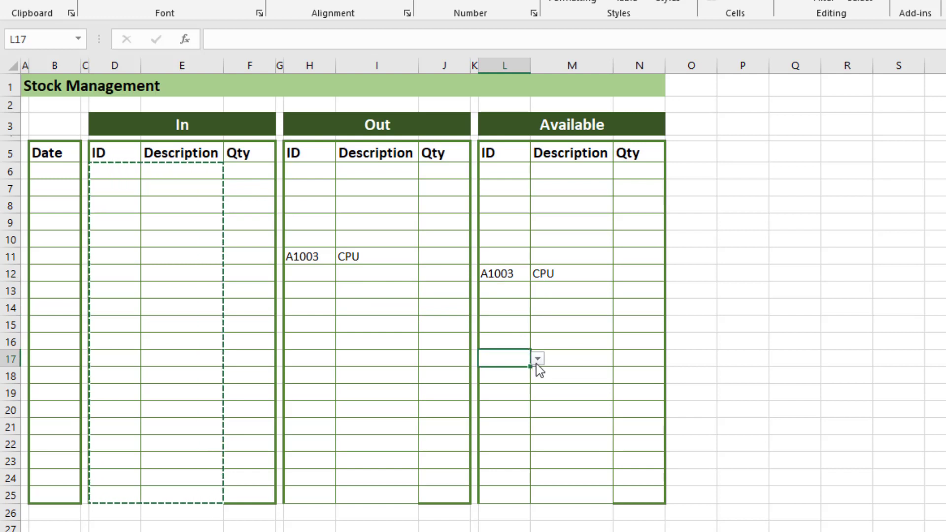
pyautogui.click(538, 359)
pyautogui.click(514, 393)
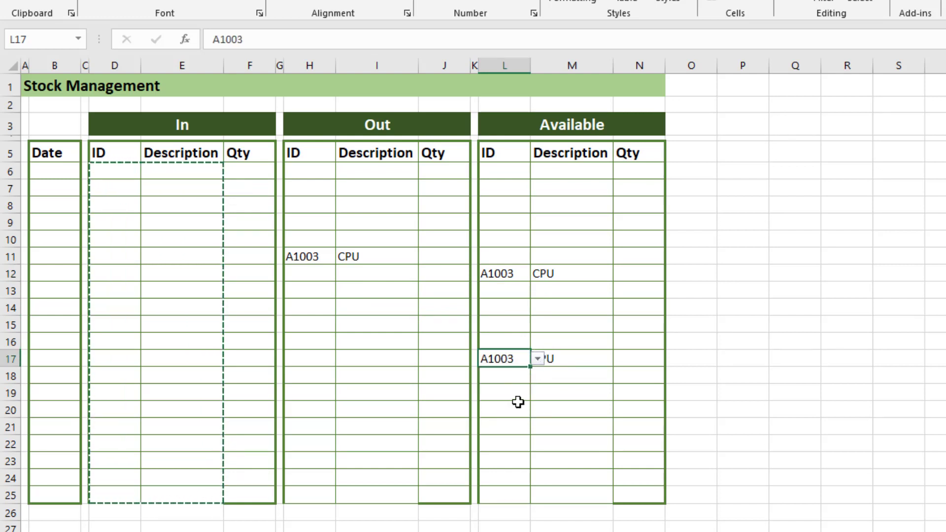
pyautogui.press('Delete')
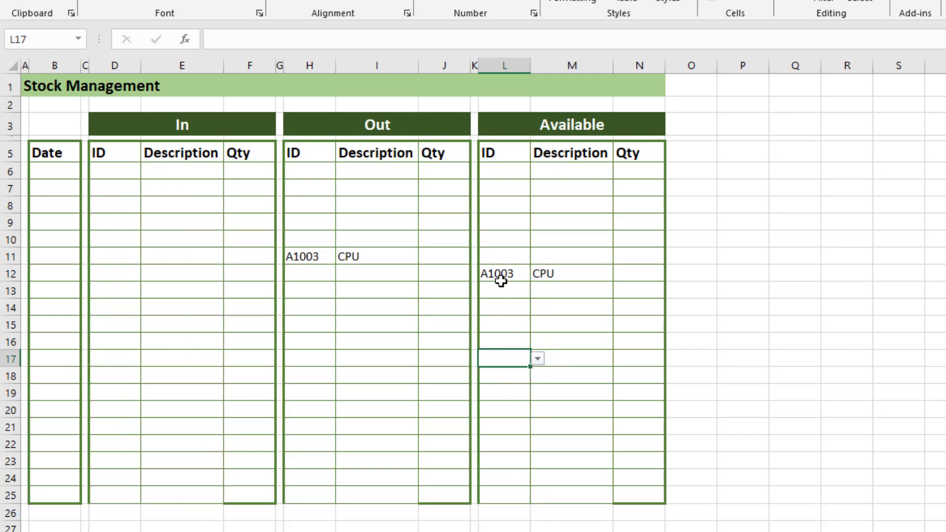
pyautogui.click(482, 271)
pyautogui.press('Delete')
pyautogui.click(309, 254)
pyautogui.press('Delete')
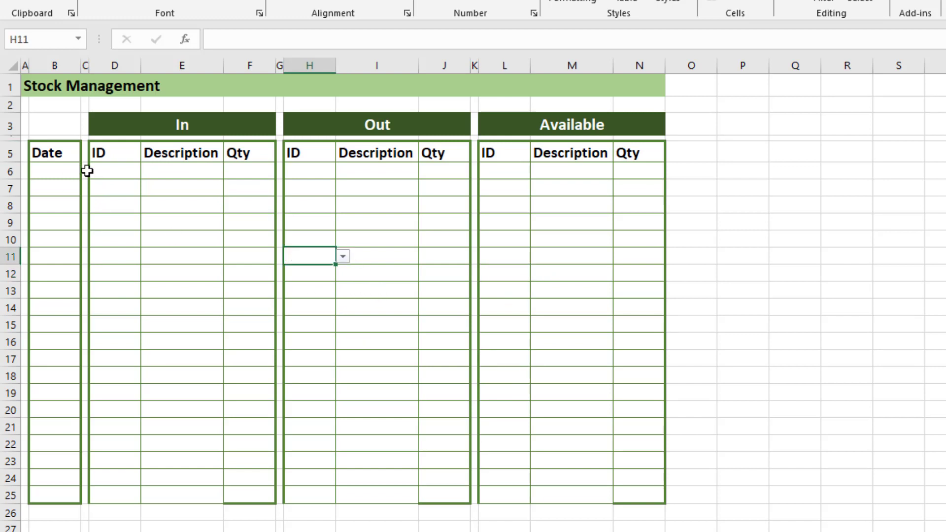
pyautogui.click(124, 173)
# Record In entries A1001 Mouse with 100 and A1002 Keyboard with 50.
pyautogui.click(148, 171)
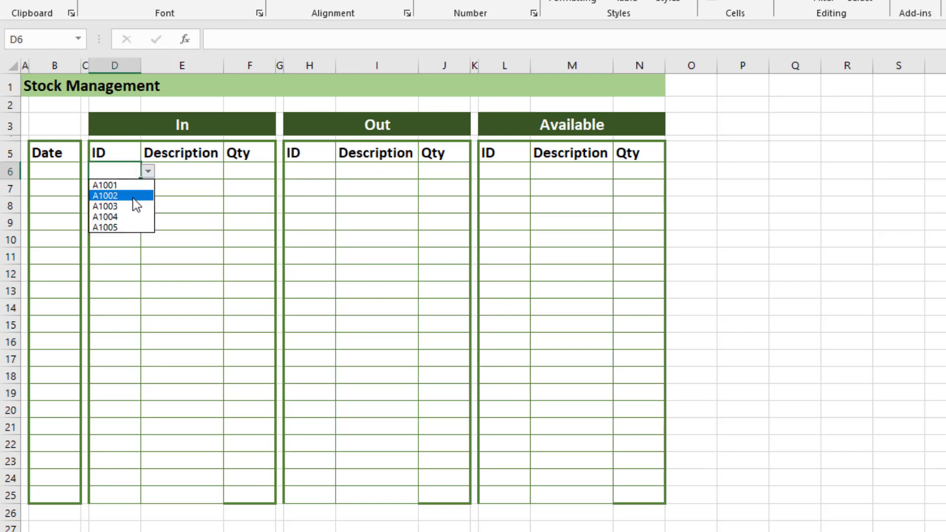
pyautogui.click(131, 186)
pyautogui.click(237, 171)
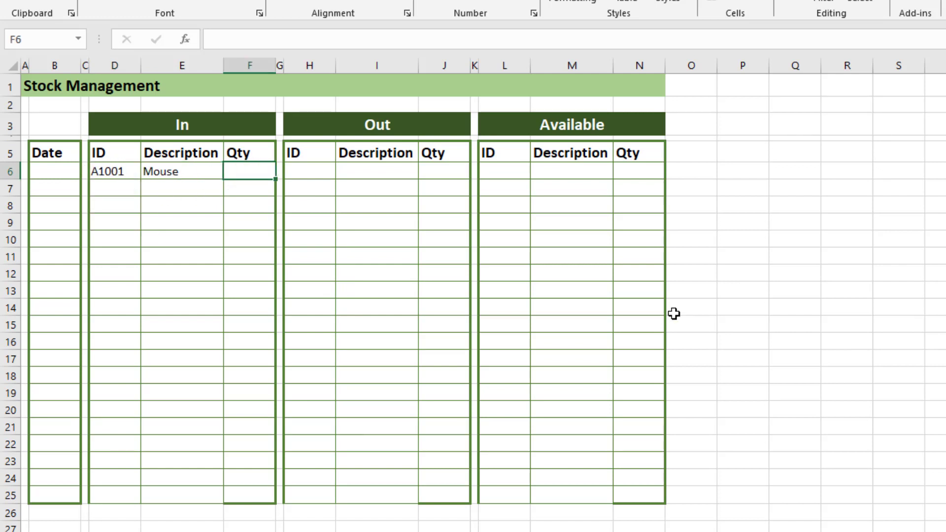
pyautogui.write('1')
pyautogui.press('Return')
pyautogui.press('Left')
pyautogui.press('Left')
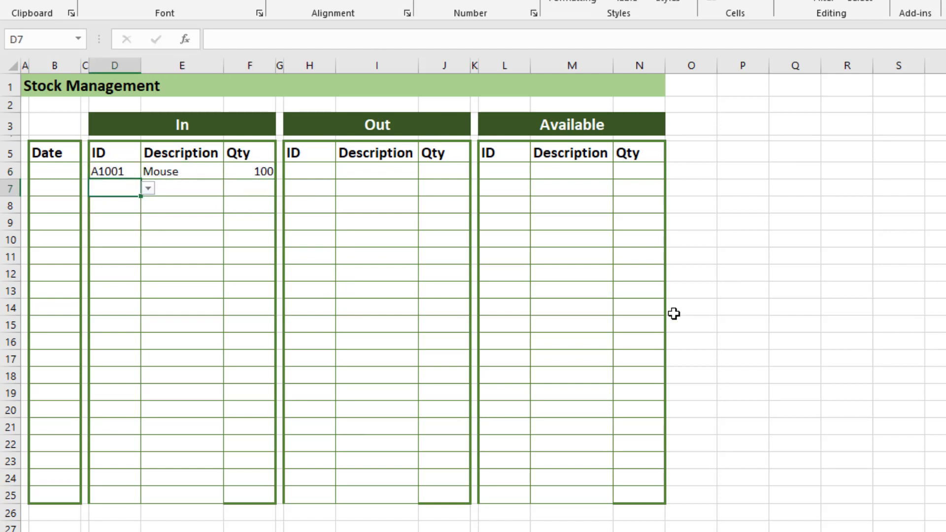
pyautogui.click(148, 188)
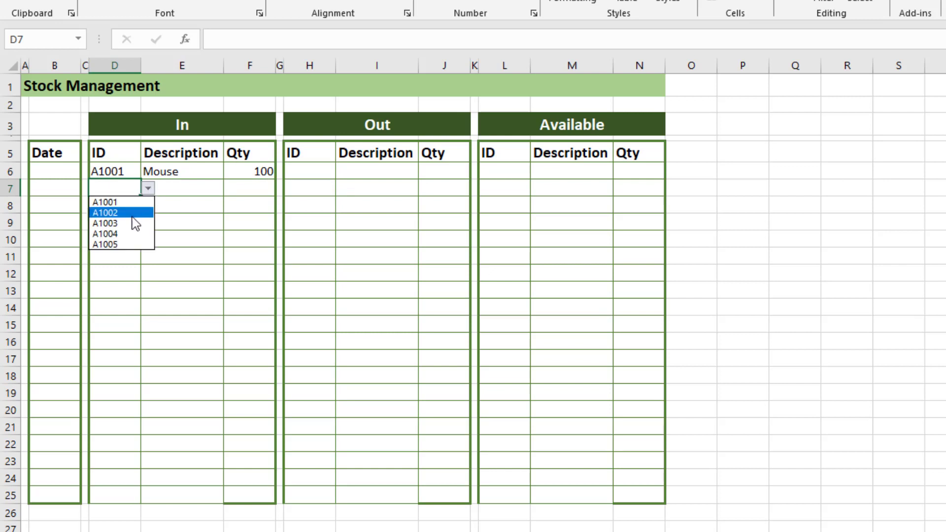
pyautogui.click(132, 212)
pyautogui.click(272, 189)
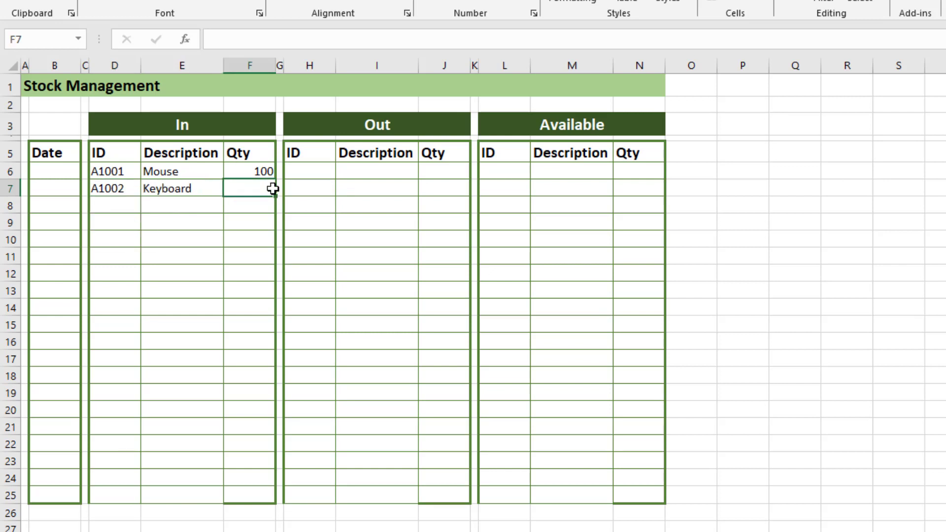
pyautogui.write('50')
pyautogui.press('Return')
pyautogui.press('Left')
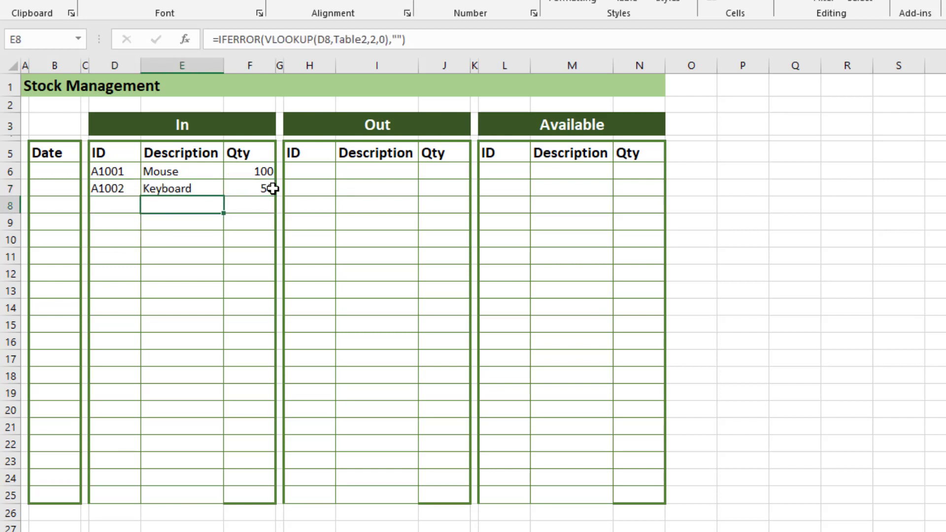
pyautogui.press('Left')
# Record In entries A1003 CPU 150, A1004 LCD 100 and A1005 Cable 300.
pyautogui.click(150, 206)
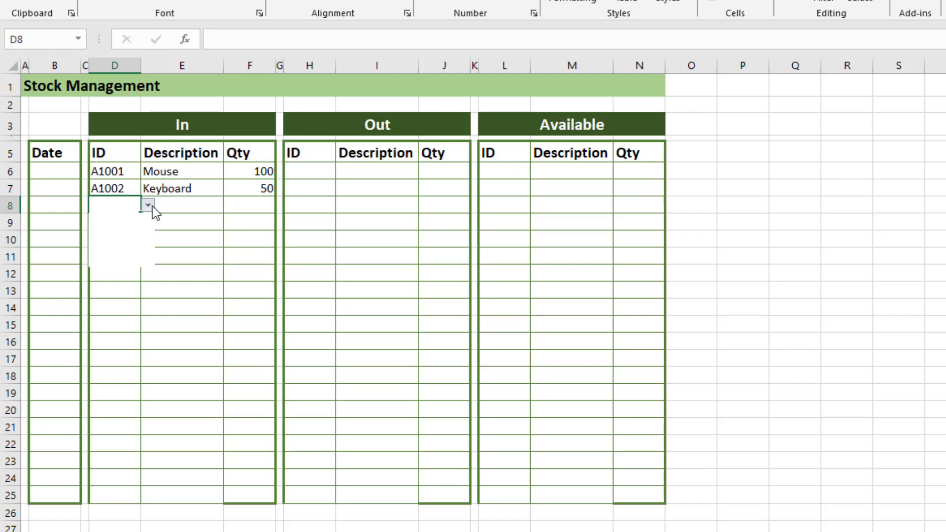
pyautogui.click(136, 241)
pyautogui.click(240, 205)
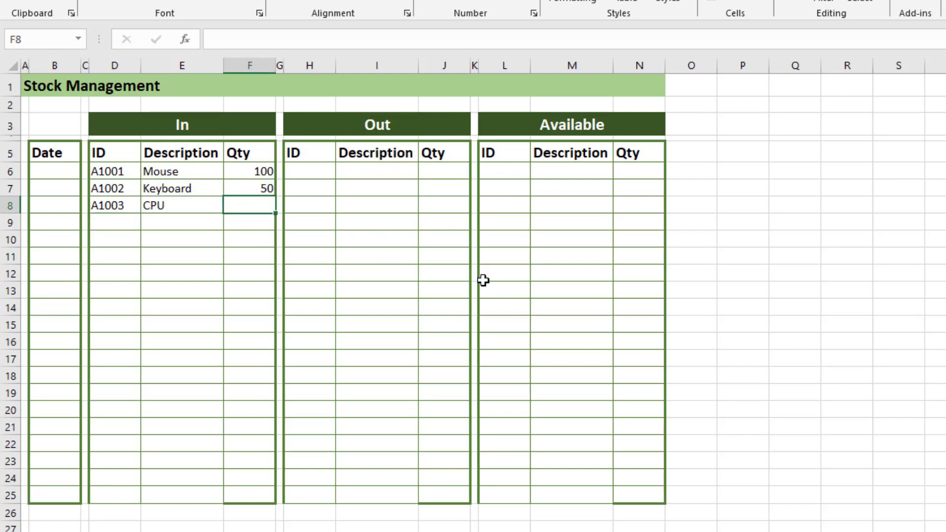
pyautogui.write('150')
pyautogui.press('Return')
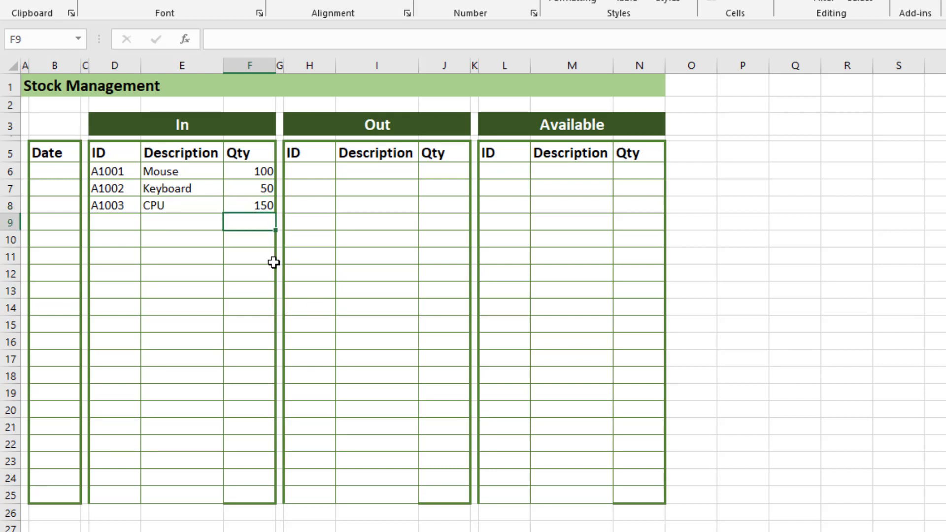
pyautogui.click(134, 223)
pyautogui.click(151, 223)
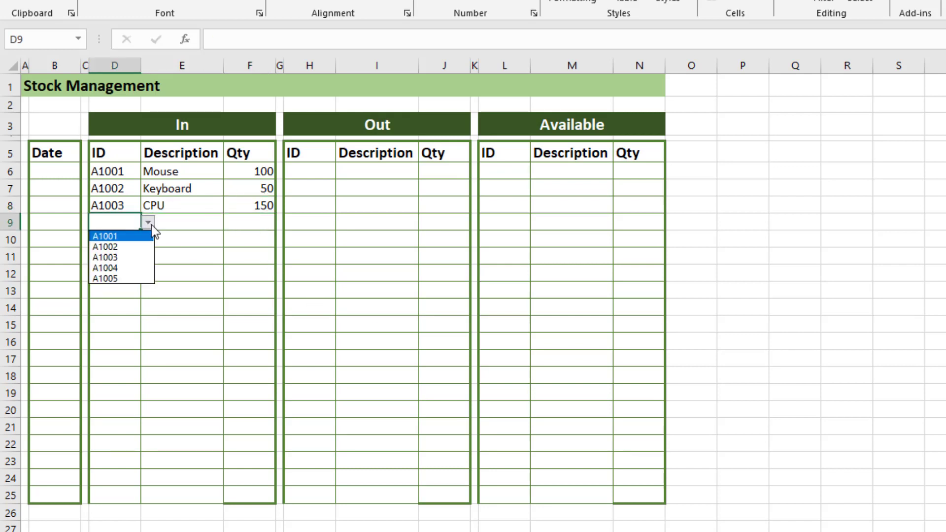
pyautogui.click(130, 268)
pyautogui.click(242, 223)
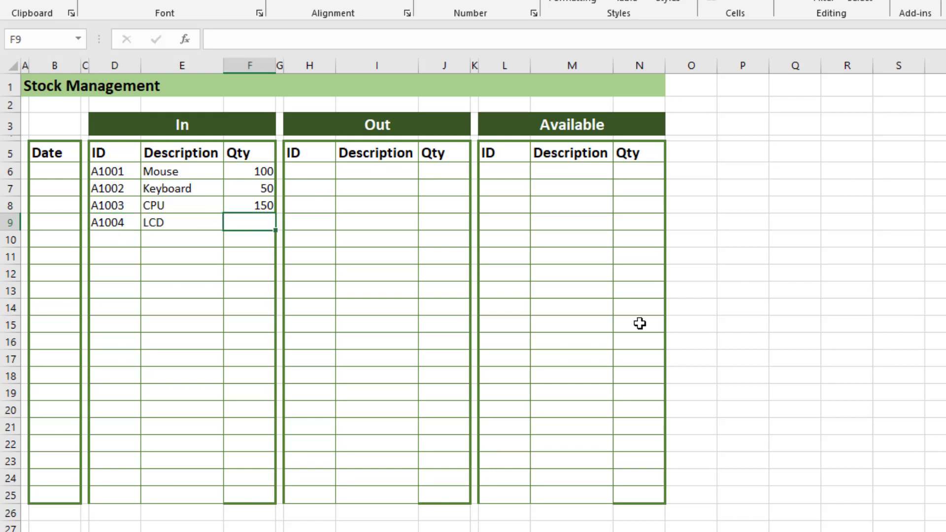
pyautogui.write('100')
pyautogui.press('Return')
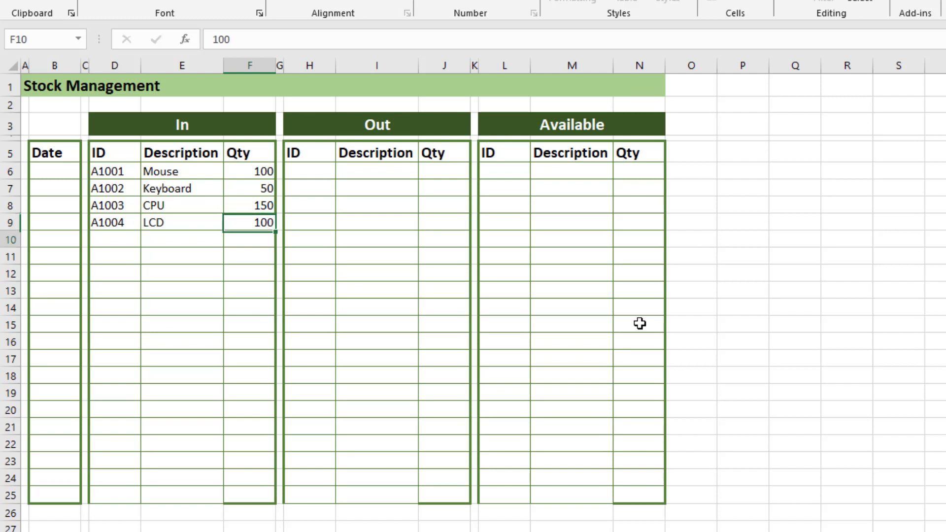
pyautogui.press('Left')
pyautogui.press('Left')
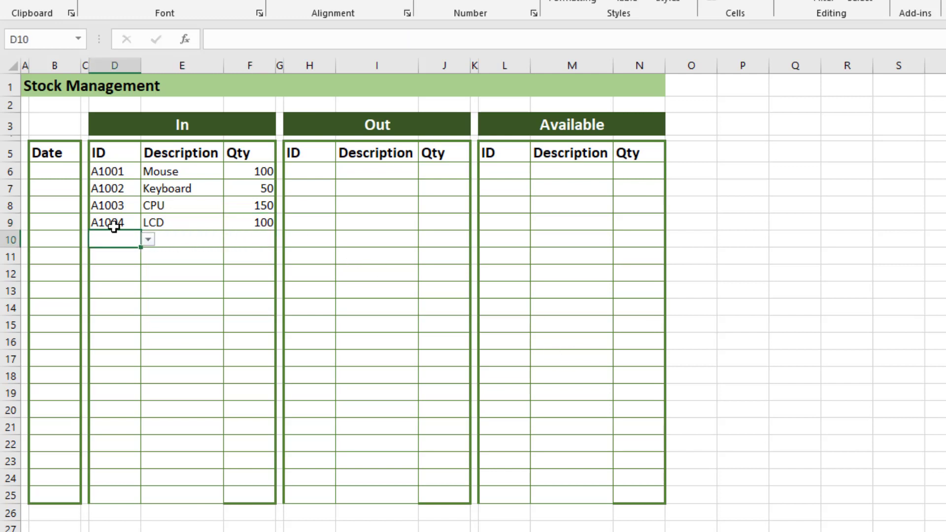
pyautogui.click(148, 240)
pyautogui.click(129, 295)
pyautogui.click(258, 238)
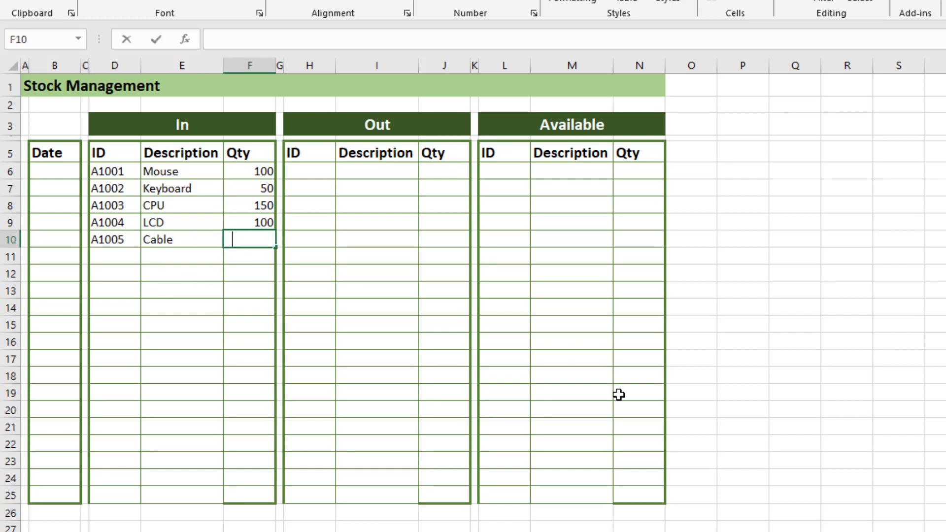
pyautogui.write('300')
pyautogui.press('Tab')
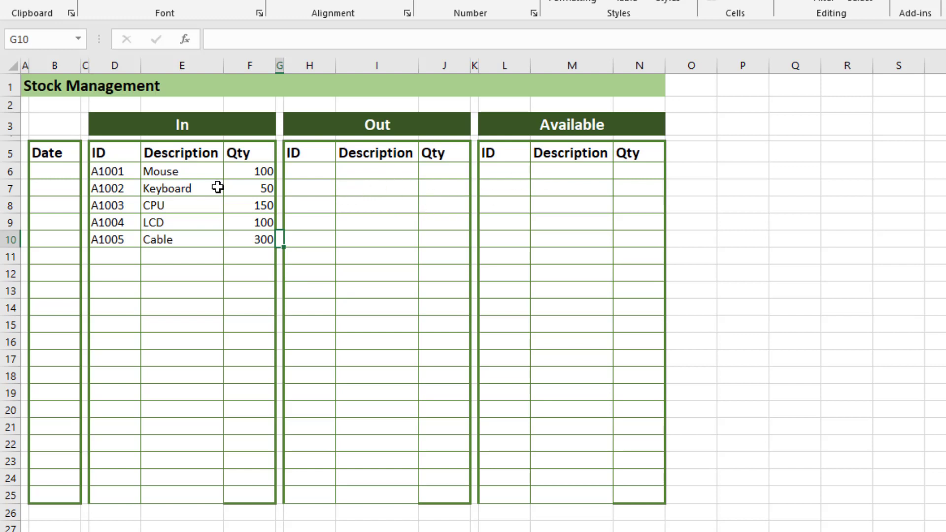
pyautogui.click(640, 173)
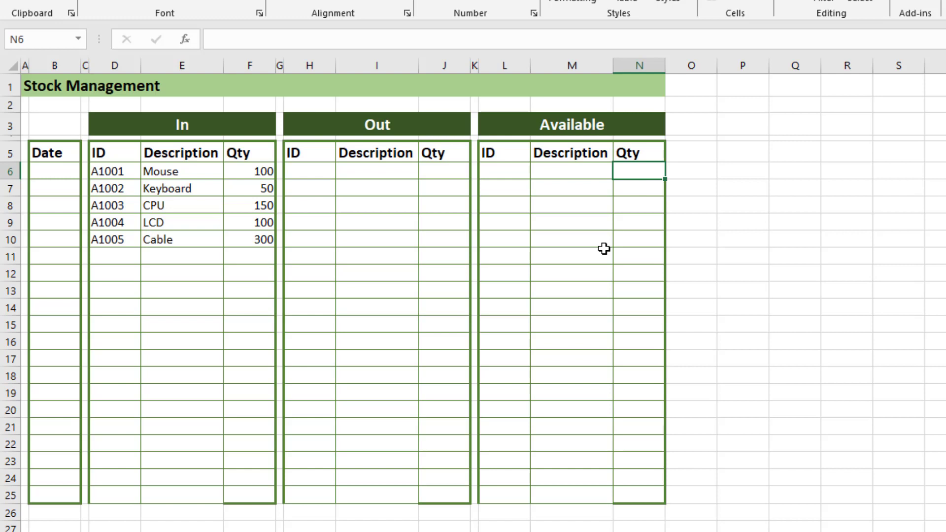
# Pick A1001 and A1002 in the first two Available ID cells.
pyautogui.click(521, 174)
pyautogui.click(535, 173)
pyautogui.click(525, 189)
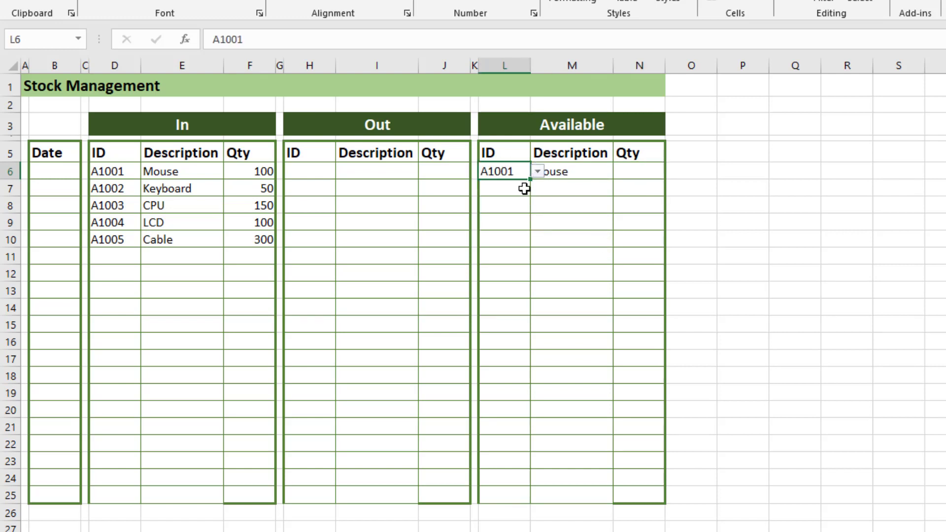
pyautogui.click(524, 188)
pyautogui.click(537, 188)
pyautogui.click(522, 207)
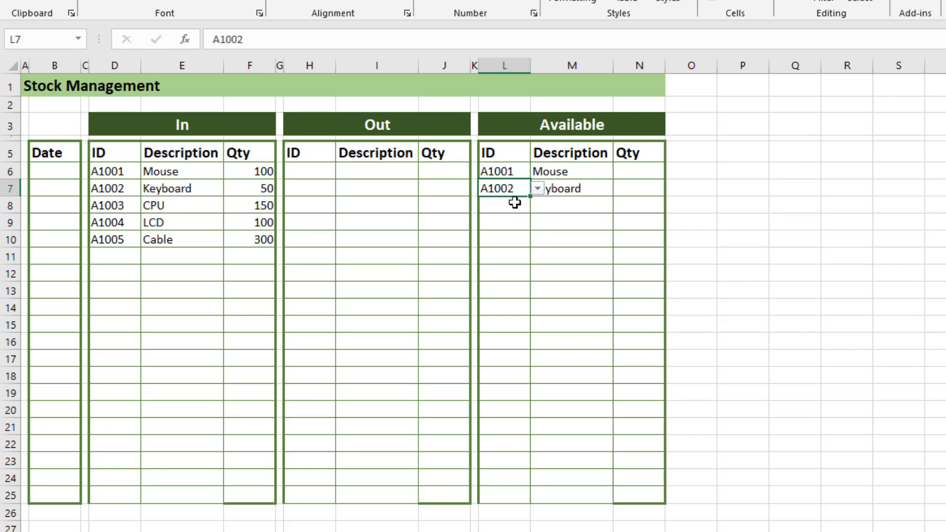
# Pick A1003, A1004 and A1005 in Available rows 8–10, showing CPU, LCD and Cable.
pyautogui.click(515, 202)
pyautogui.click(537, 205)
pyautogui.click(509, 237)
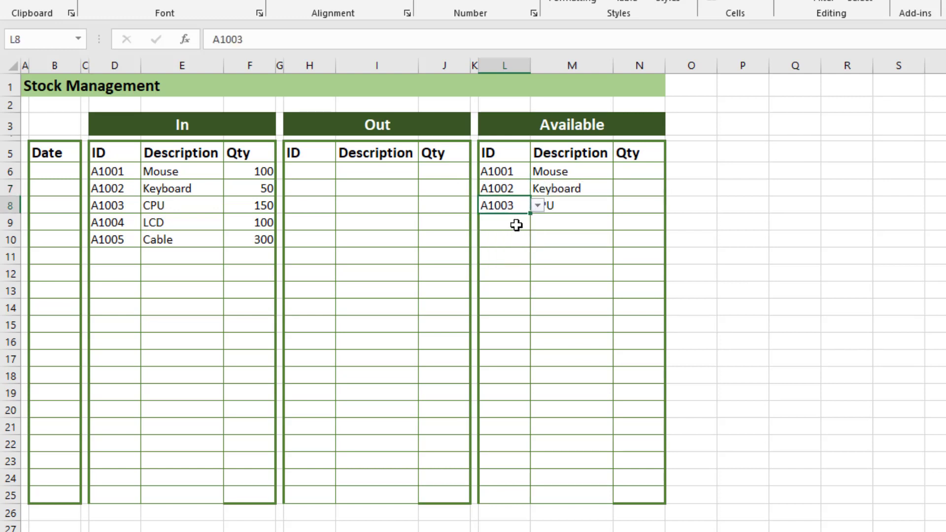
pyautogui.click(516, 225)
pyautogui.click(537, 222)
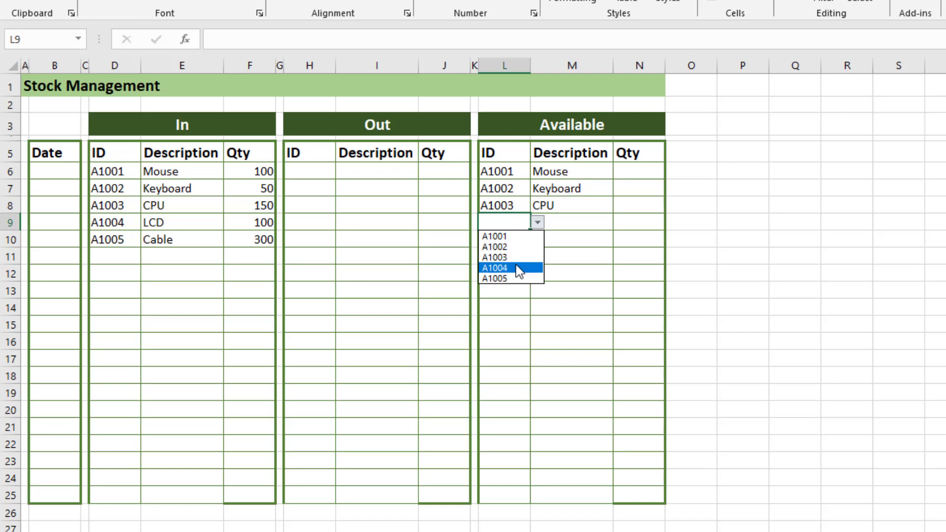
pyautogui.click(517, 268)
pyautogui.click(512, 240)
pyautogui.click(536, 240)
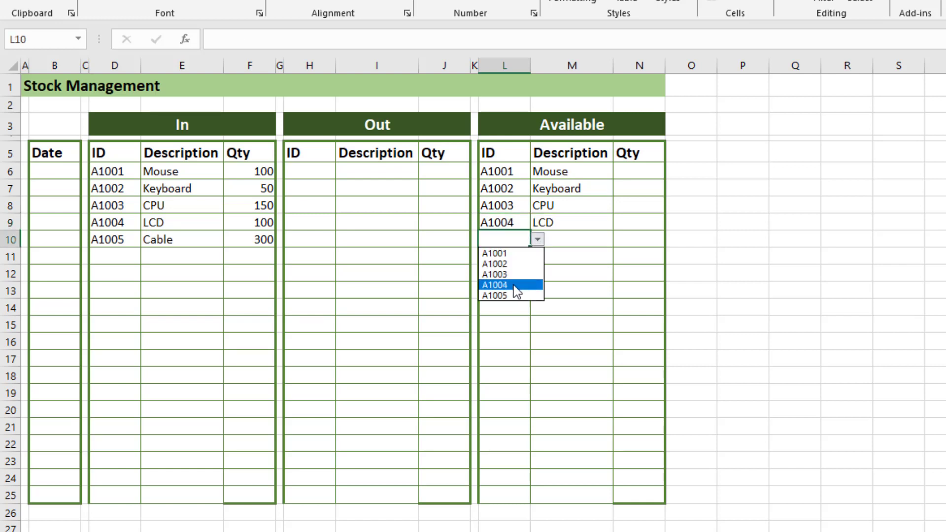
pyautogui.click(512, 296)
pyautogui.click(547, 260)
pyautogui.click(644, 173)
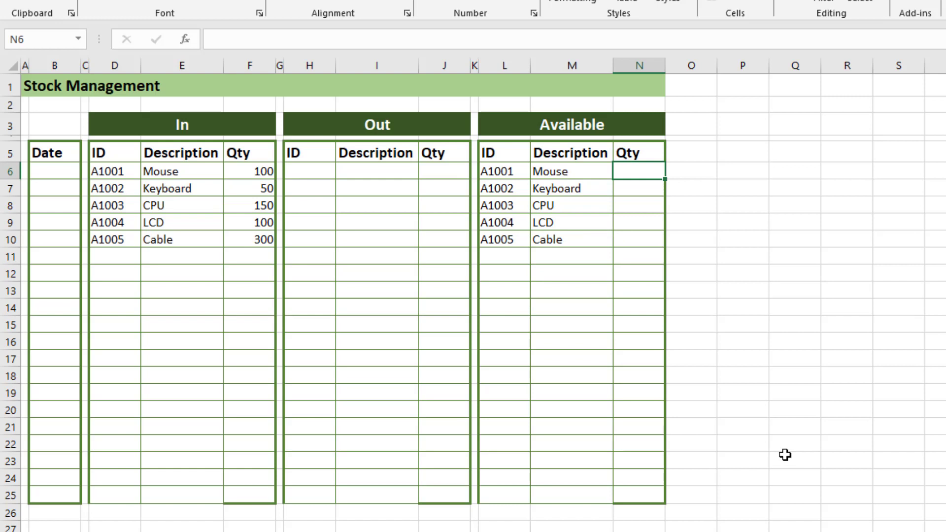
# Enter =SUMIF(D6:D25,L6,F6:F25) in N6 and fill it down to N10.
pyautogui.write('=si')
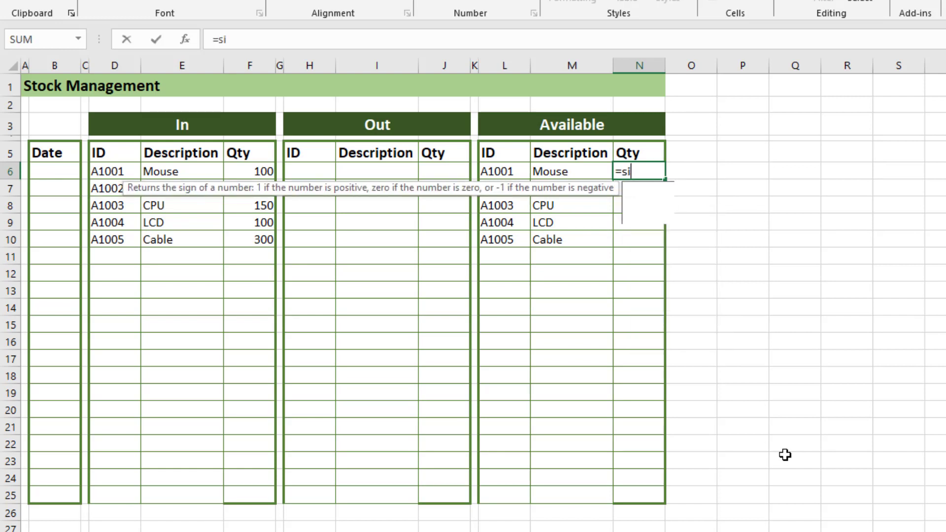
pyautogui.press('BackSpace')
pyautogui.write('um')
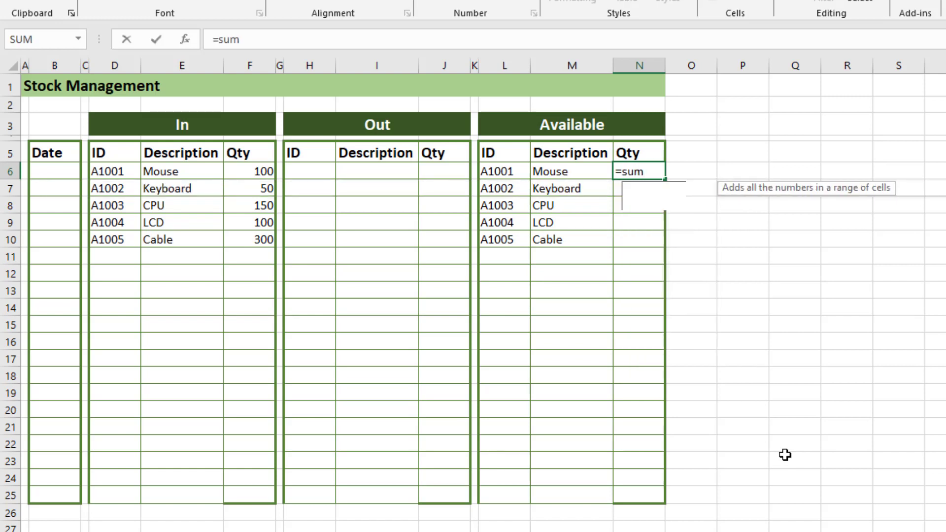
pyautogui.write('i')
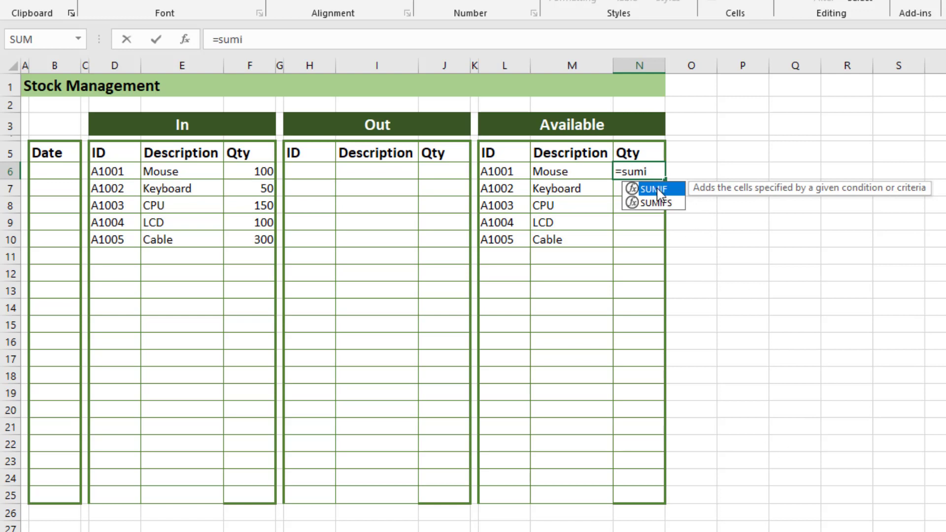
pyautogui.doubleClick(658, 192)
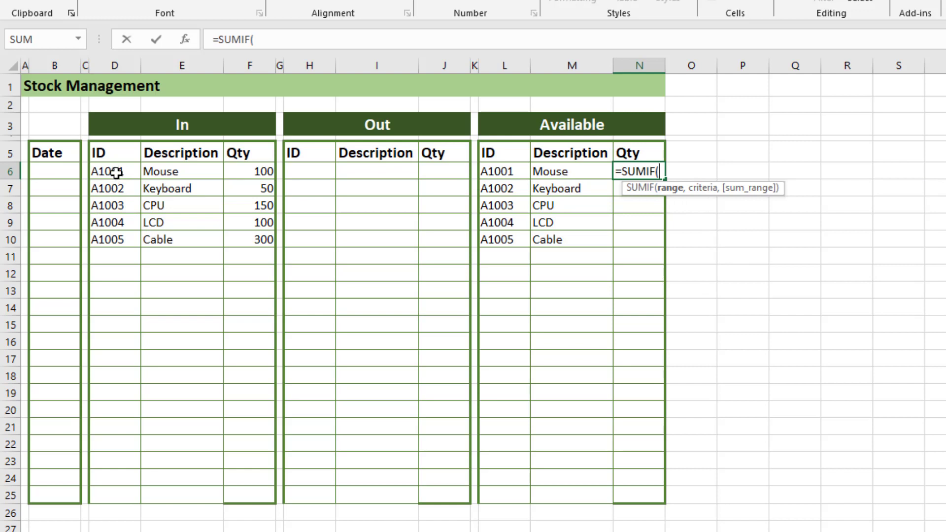
pyautogui.moveTo(112, 172); pyautogui.dragTo(101, 498)
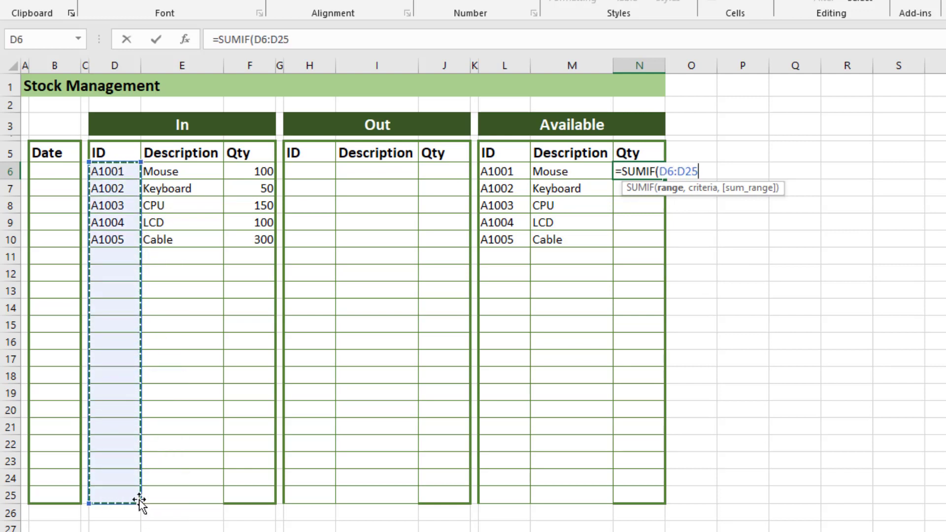
pyautogui.write(',')
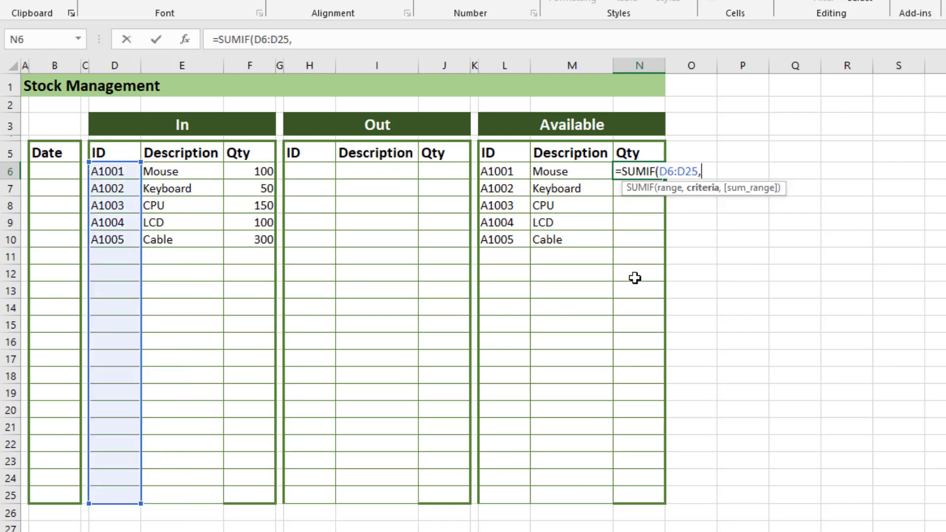
pyautogui.click(507, 171)
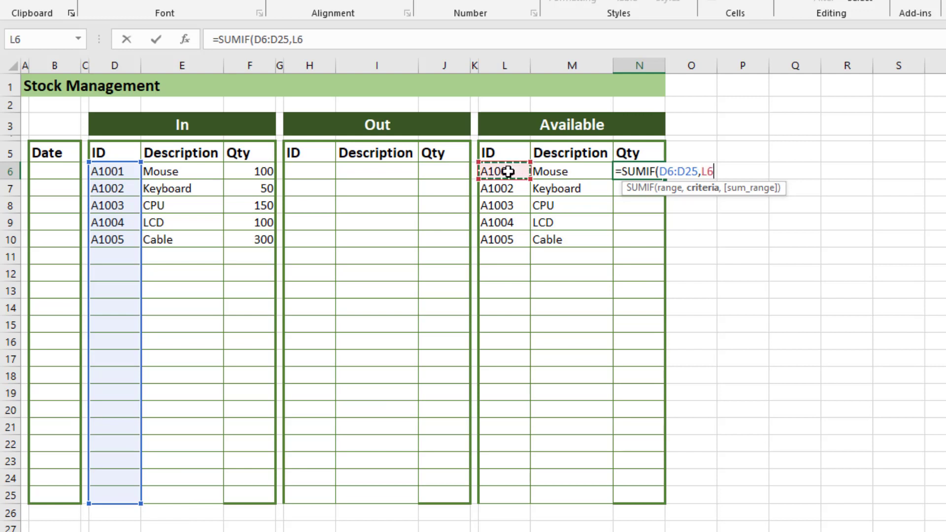
pyautogui.write(',')
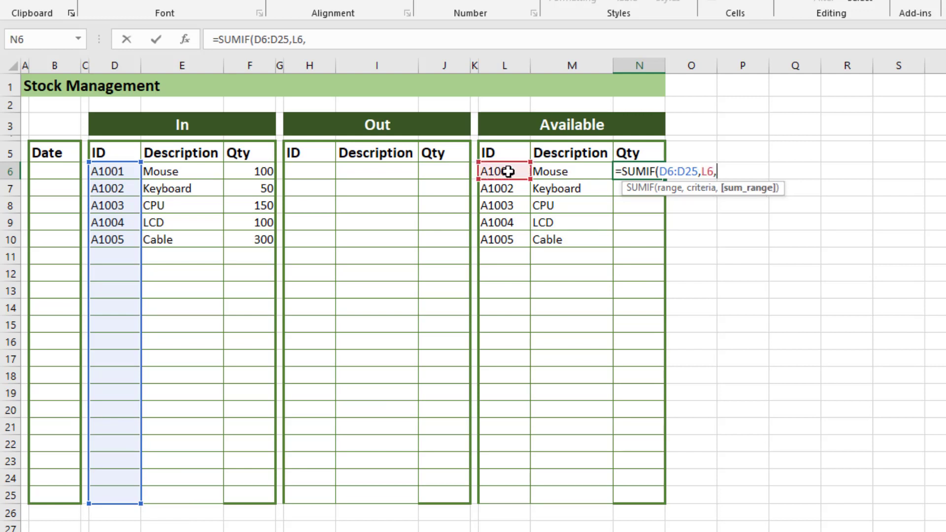
pyautogui.moveTo(243, 171); pyautogui.dragTo(247, 499)
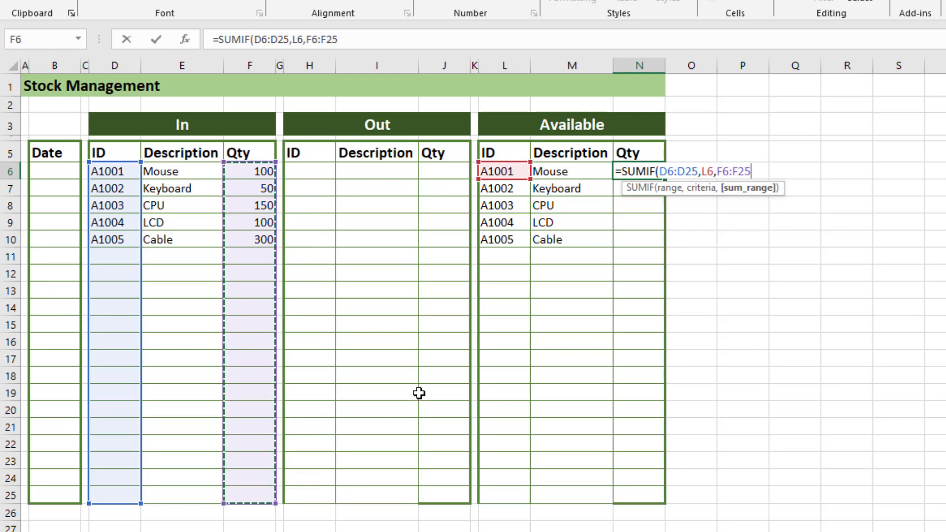
pyautogui.write(')')
pyautogui.hotkey('ctrl', 'Return')
pyautogui.press('Return')
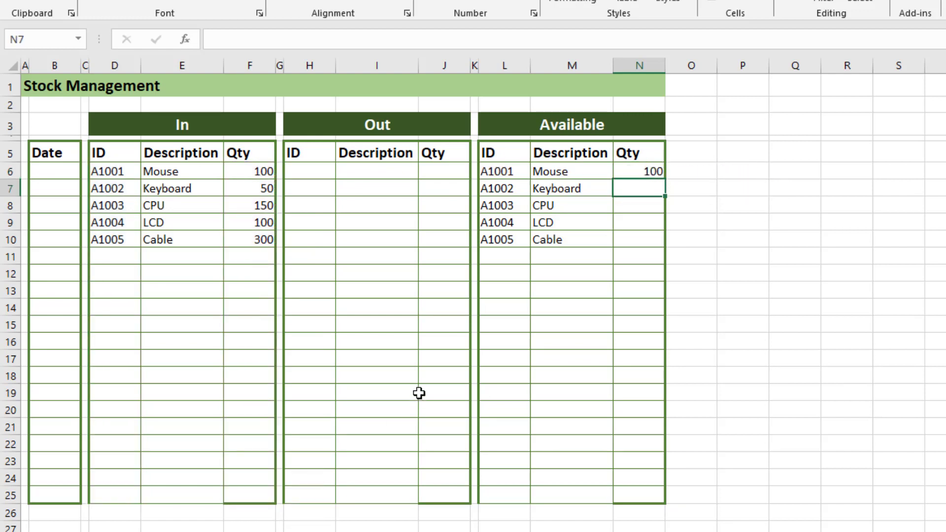
pyautogui.click(637, 171)
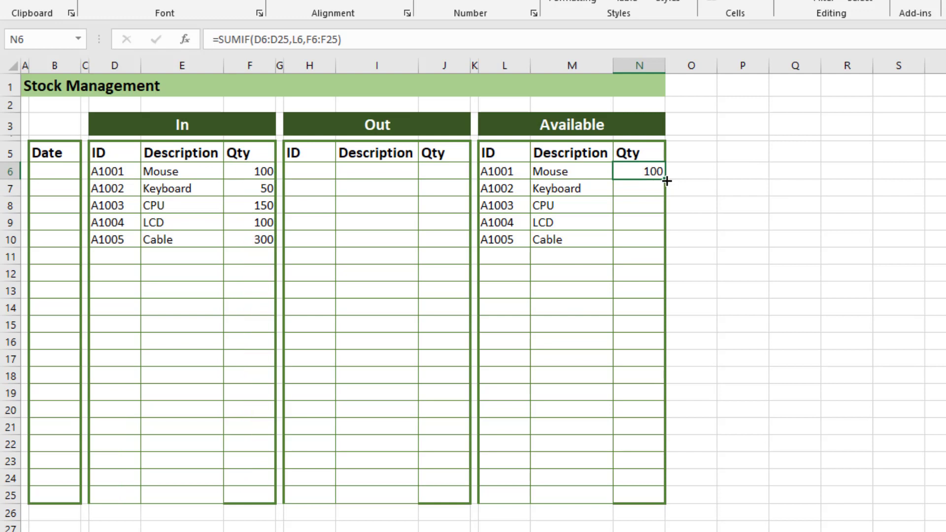
pyautogui.moveTo(666, 181); pyautogui.dragTo(662, 245)
# Add In row 11 as A1001 with quantity 150, making Mouse's available total 250.
pyautogui.click(635, 338)
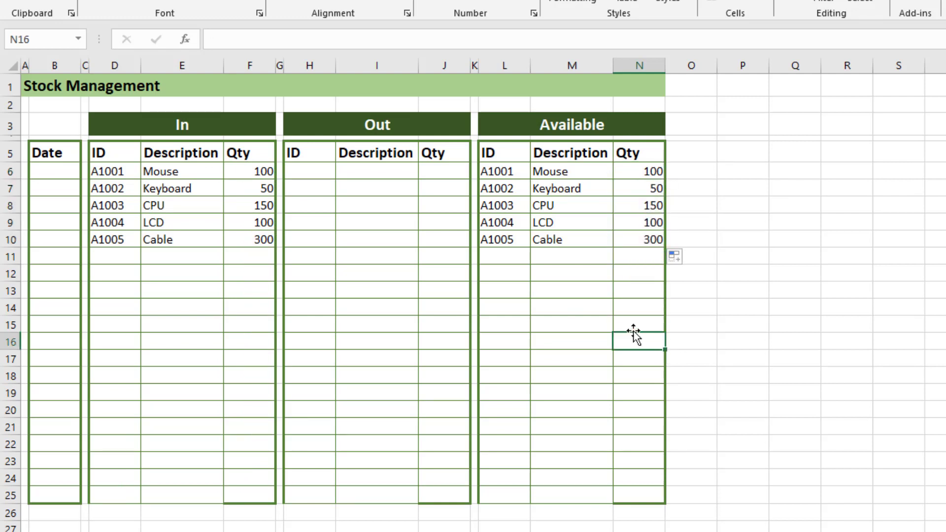
pyautogui.click(129, 257)
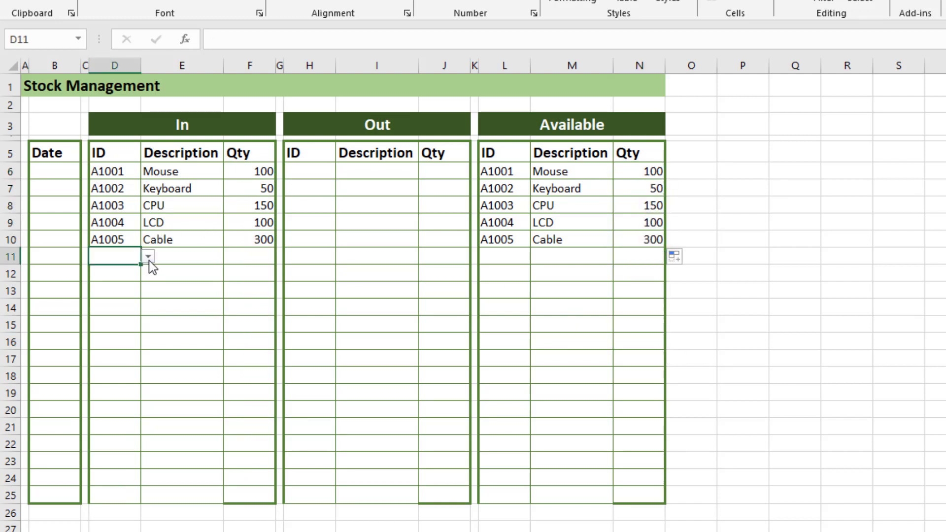
pyautogui.click(148, 257)
pyautogui.click(140, 270)
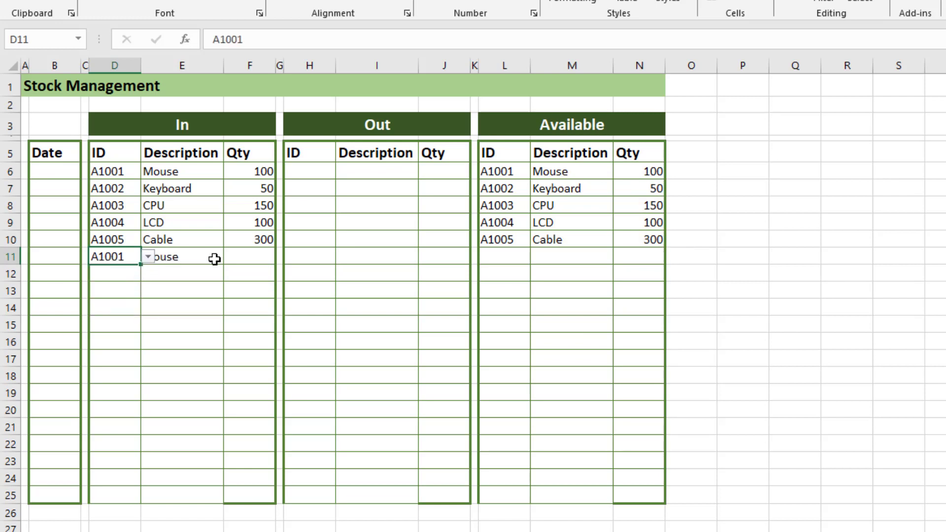
pyautogui.click(240, 261)
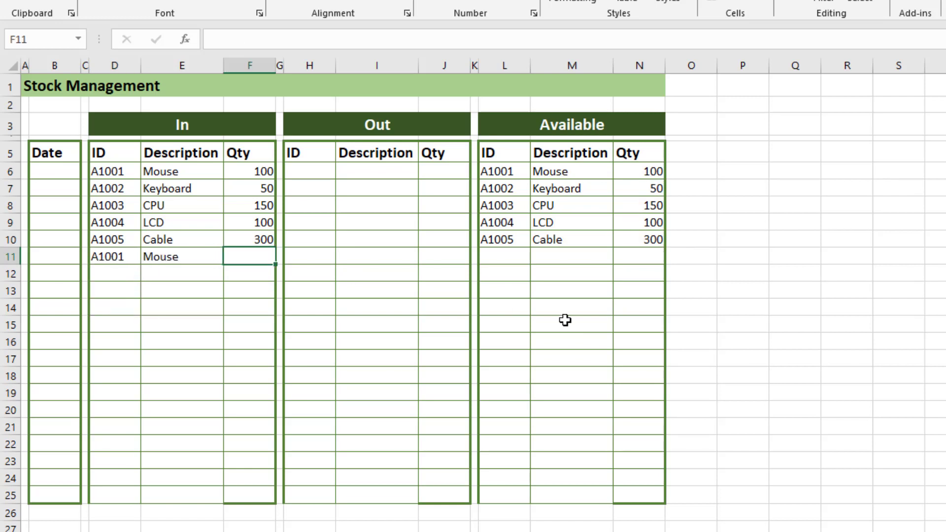
pyautogui.write('150')
pyautogui.press('Return')
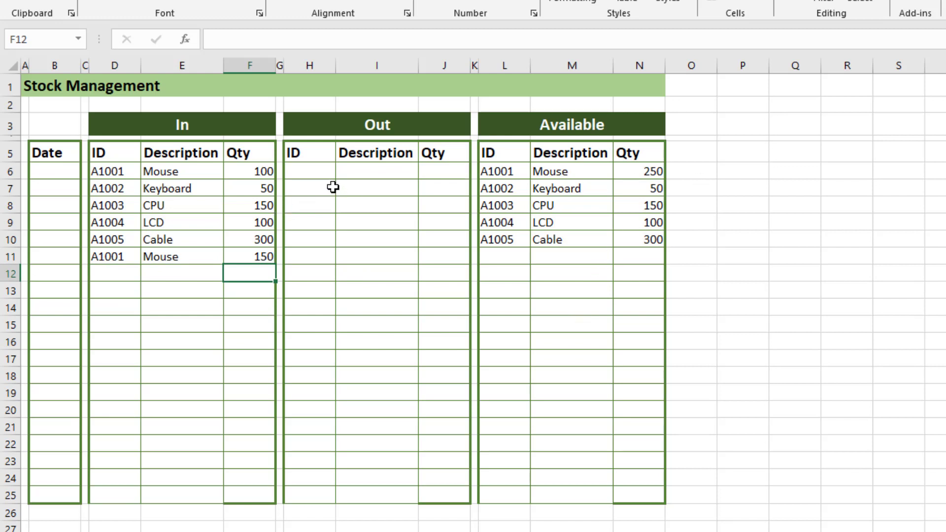
# Record A1001 Mouse going out with quantity 50 in the first Out row.
pyautogui.click(320, 176)
pyautogui.click(342, 171)
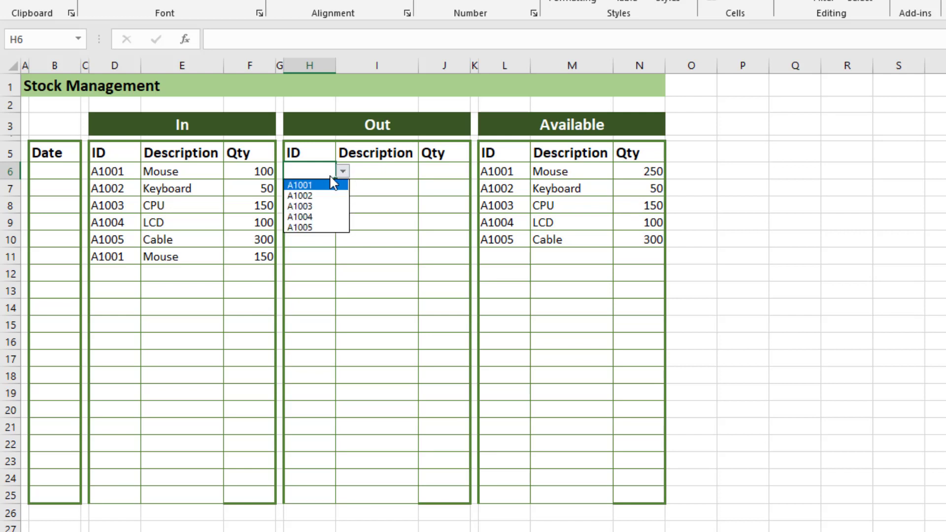
pyautogui.click(315, 186)
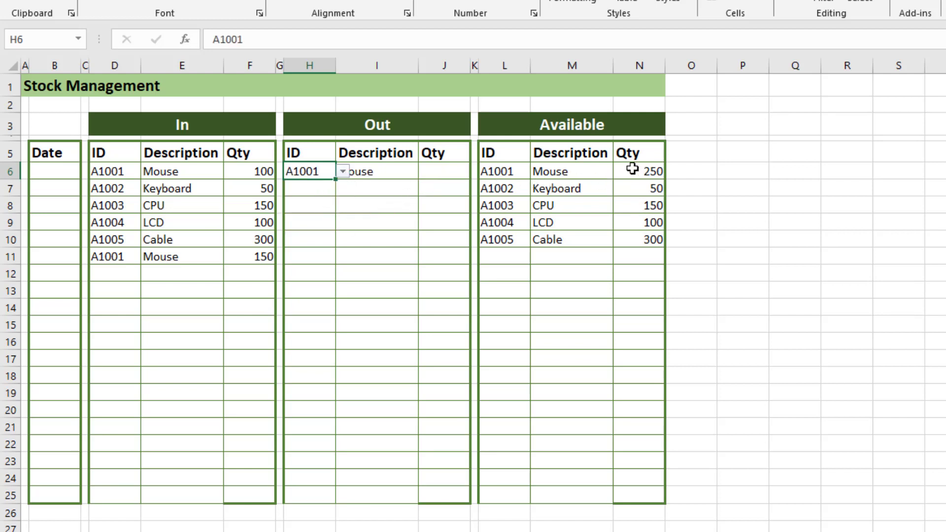
pyautogui.click(444, 175)
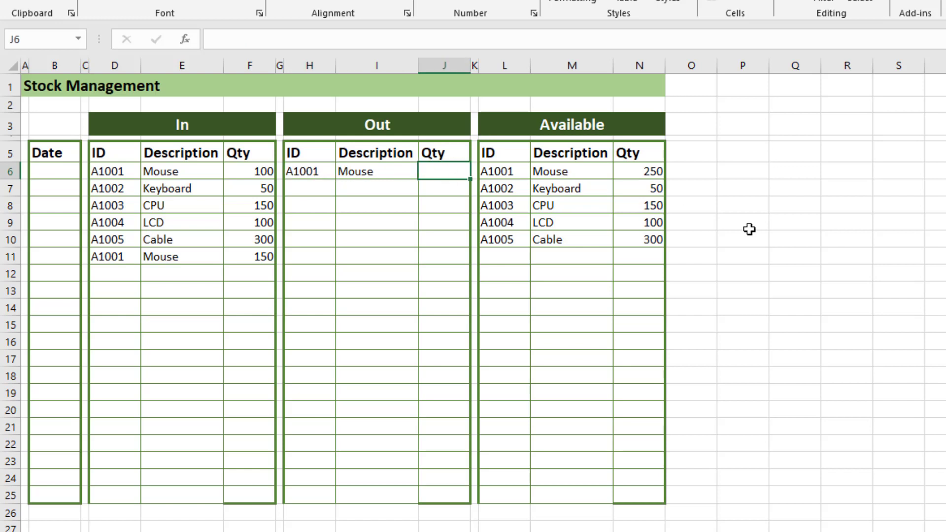
pyautogui.write('50')
pyautogui.press('Return')
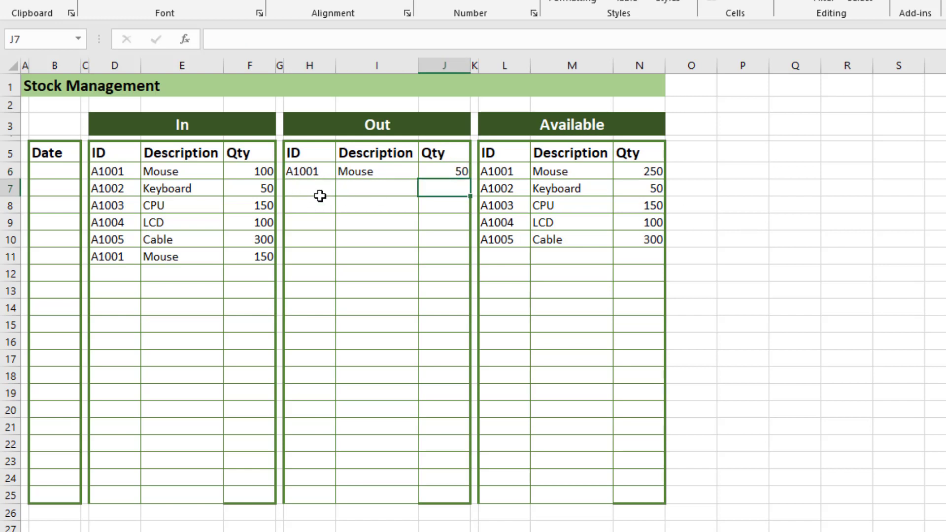
# Record A1005 Cable going out with quantity 150 in the second Out row.
pyautogui.click(319, 192)
pyautogui.click(343, 190)
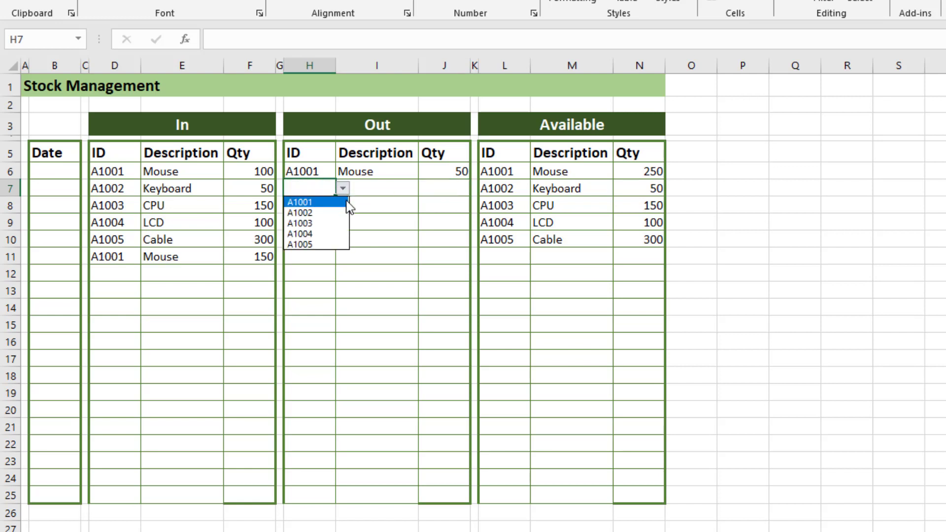
pyautogui.click(316, 245)
pyautogui.click(439, 188)
pyautogui.write('150')
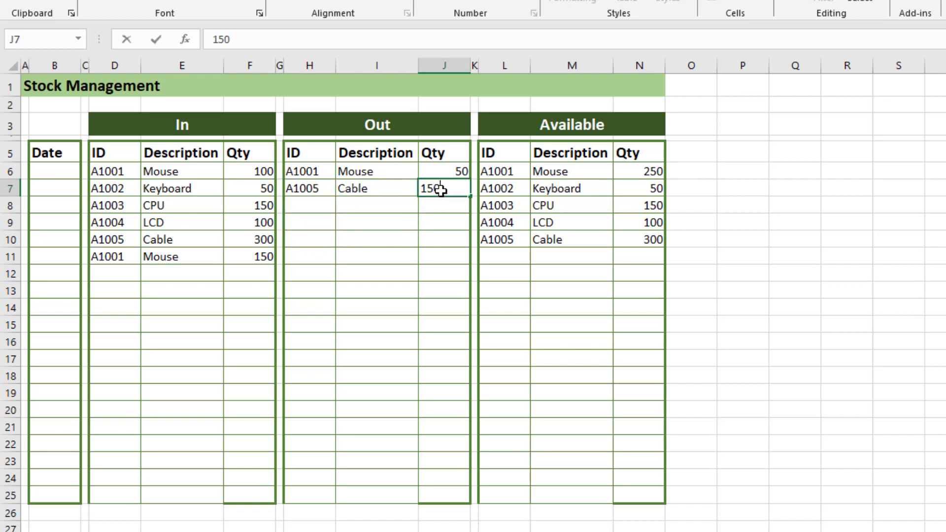
pyautogui.press('Return')
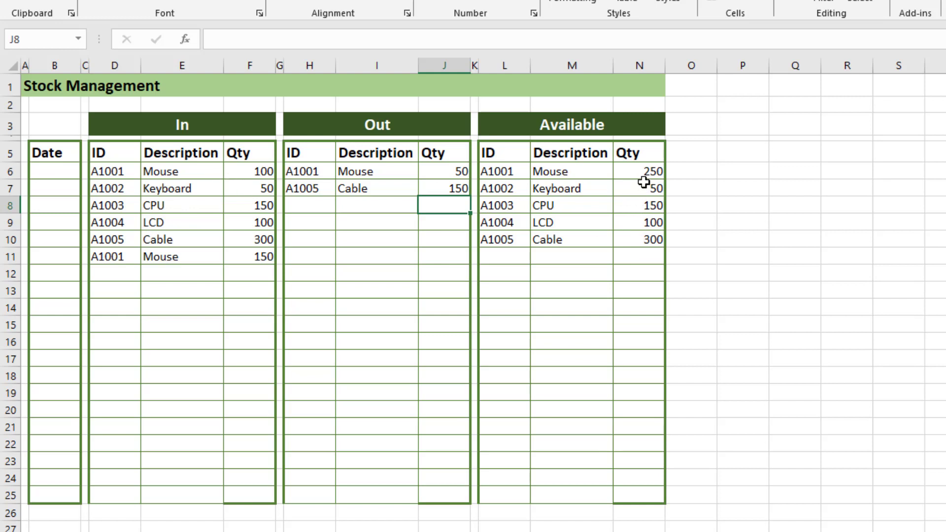
# Review the Mouse In quantity and available formula, then begin adding a second SUMIF to N6.
pyautogui.moveTo(643, 173); pyautogui.dragTo(647, 240)
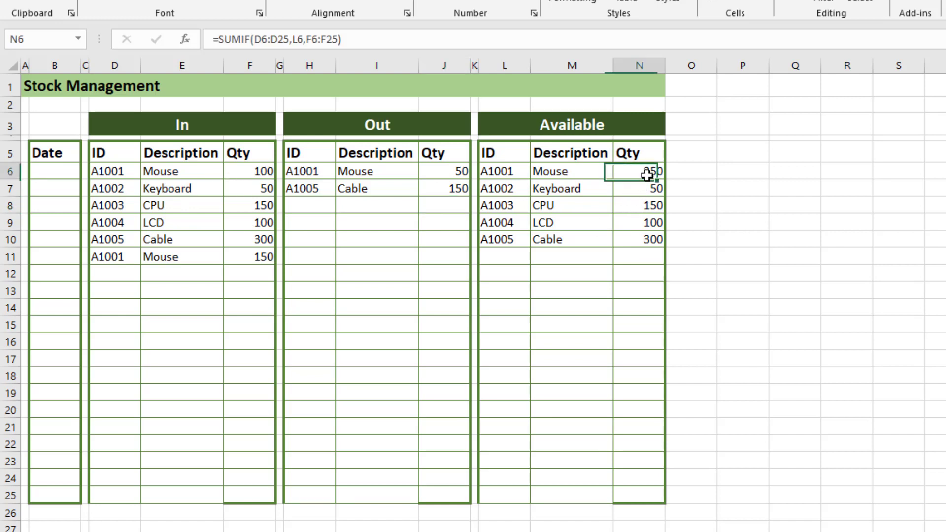
pyautogui.click(265, 174)
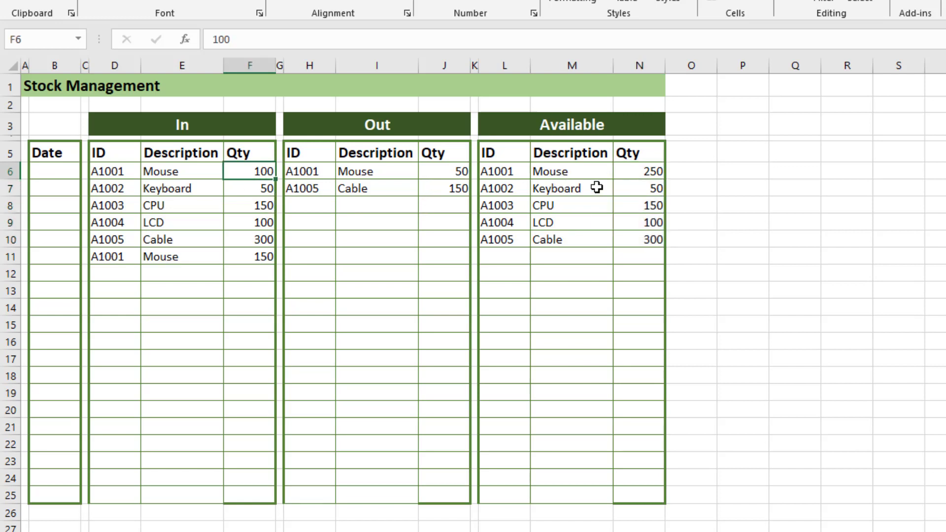
pyautogui.click(649, 171)
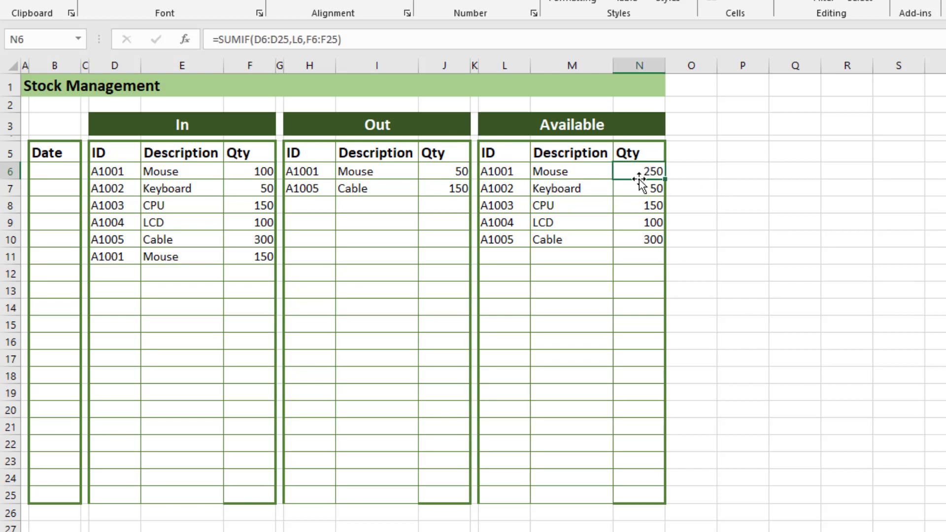
pyautogui.click(344, 41)
pyautogui.write('-')
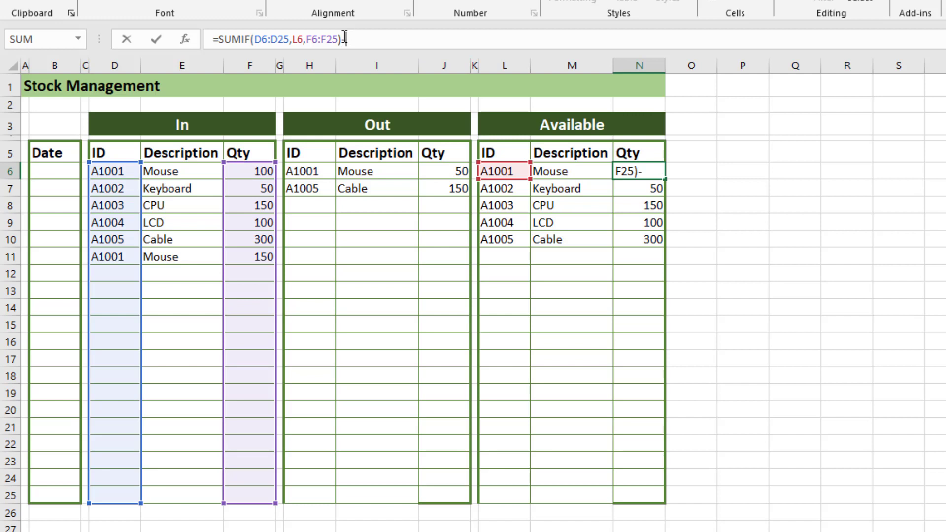
pyautogui.write('su')
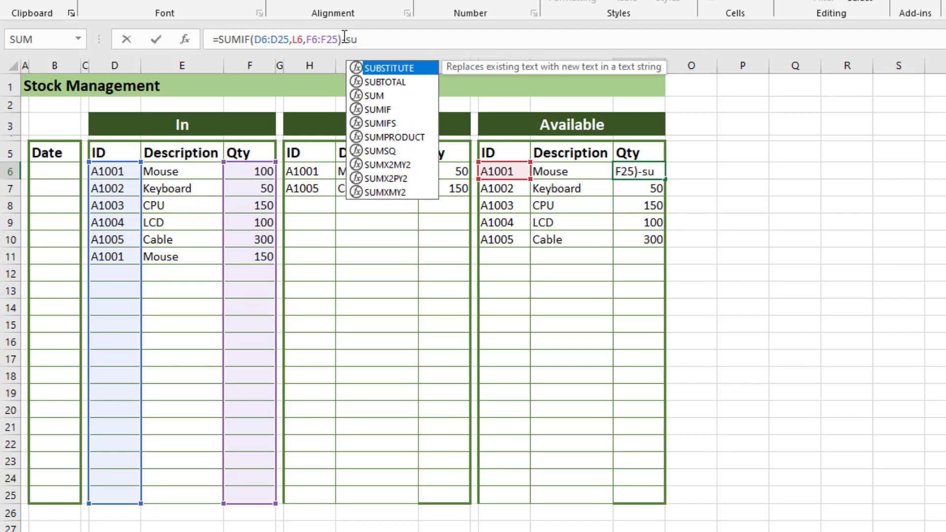
pyautogui.doubleClick(386, 112)
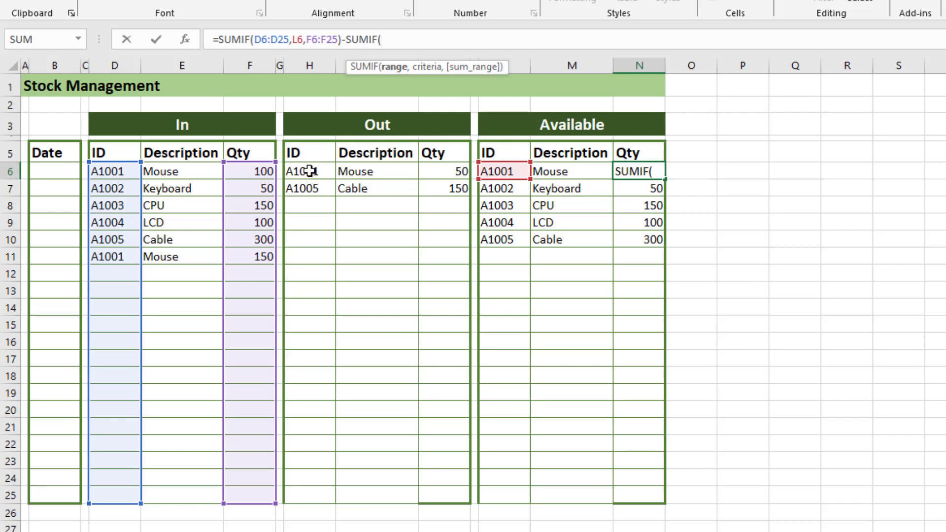
# Finish N6 as In SUMIF minus SUMIF(H6:H25,L6,J6:J25), so Mouse shows 200.
pyautogui.moveTo(309, 171); pyautogui.dragTo(294, 496)
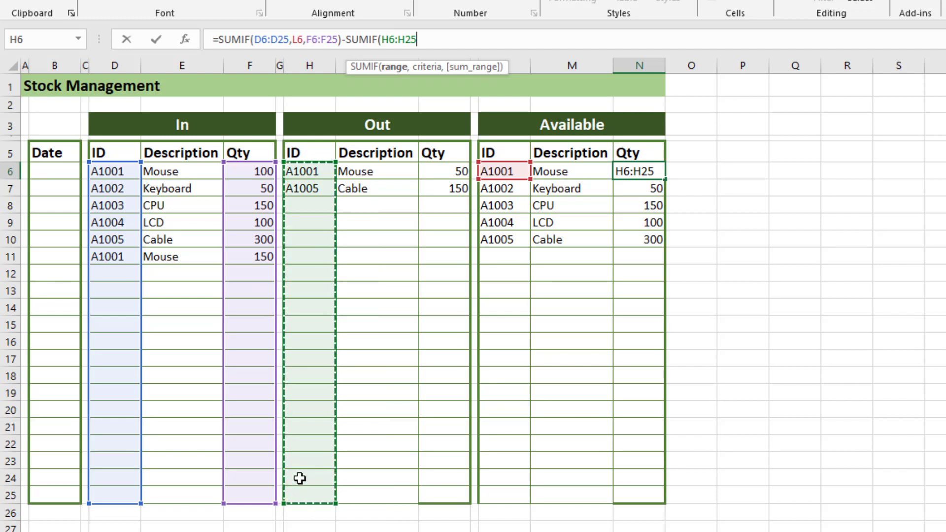
pyautogui.write(',')
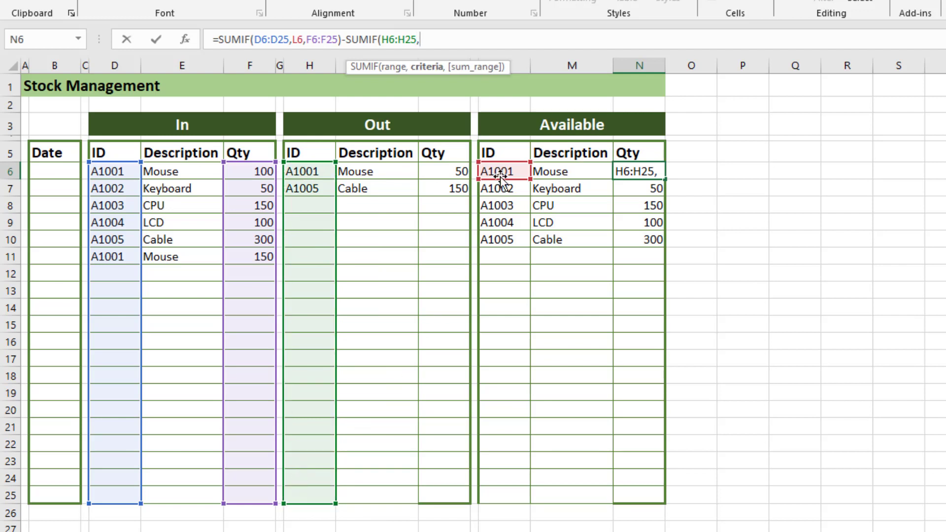
pyautogui.click(500, 172)
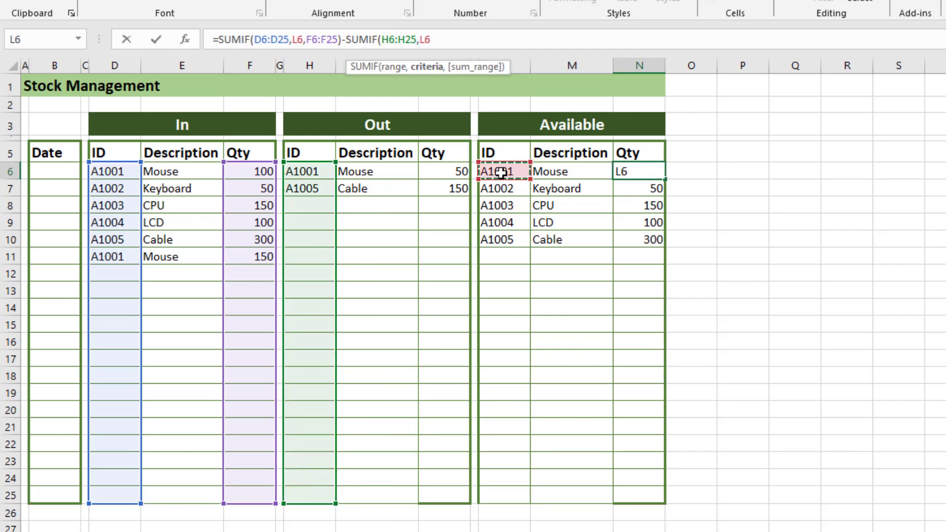
pyautogui.write(',')
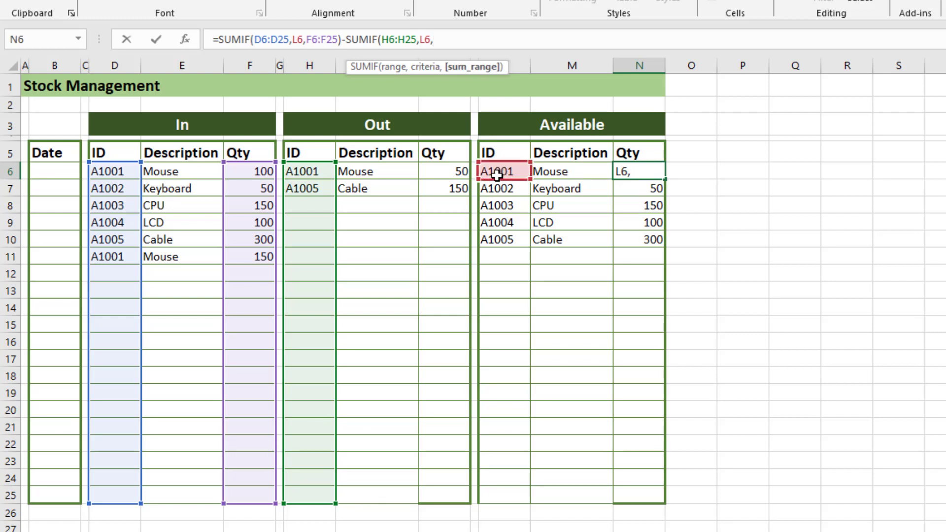
pyautogui.moveTo(447, 171); pyautogui.dragTo(454, 491)
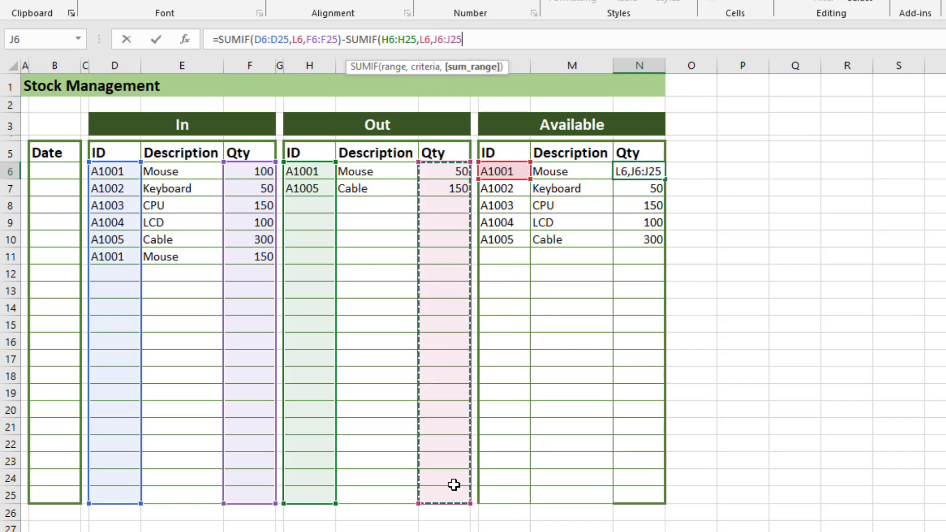
pyautogui.write(')')
pyautogui.press('Return')
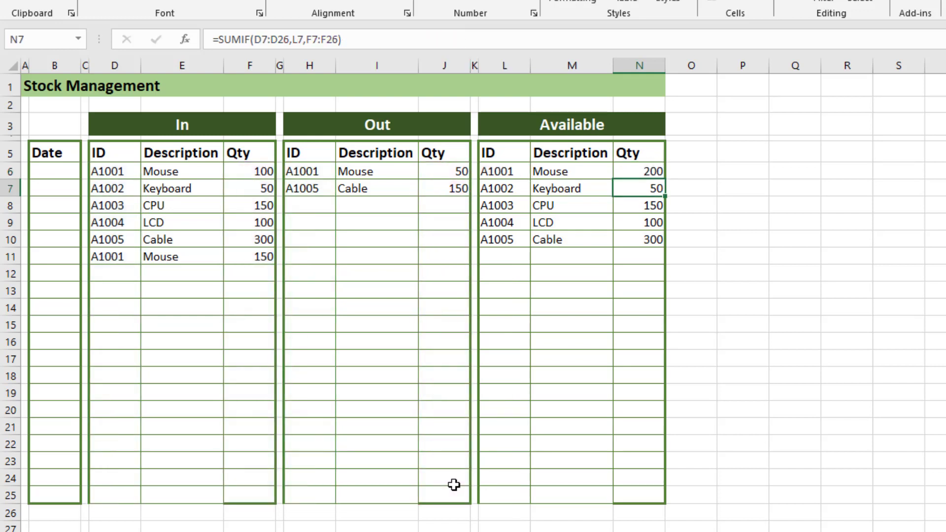
pyautogui.click(655, 172)
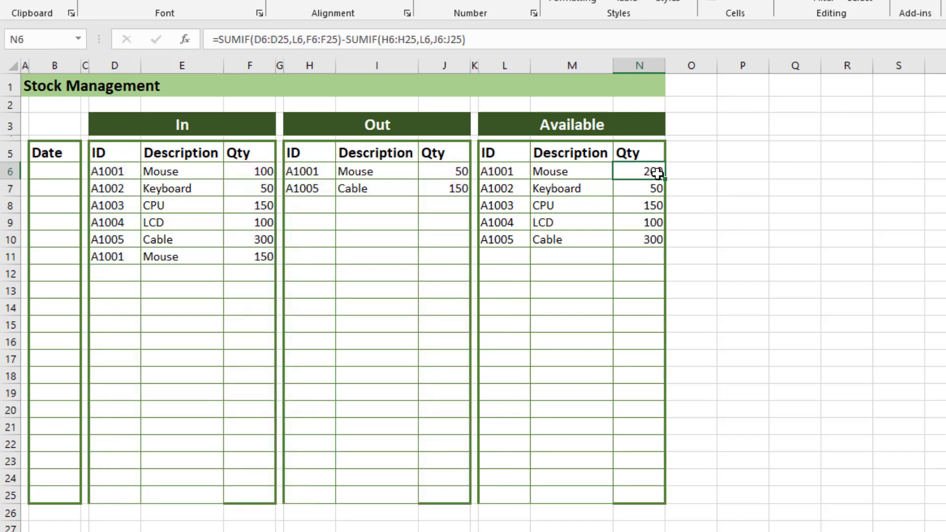
# Fill the in-minus-out formula from N6 down to N10 for all five items, undoing an overfill to row 25.
pyautogui.moveTo(664, 178); pyautogui.dragTo(635, 497)
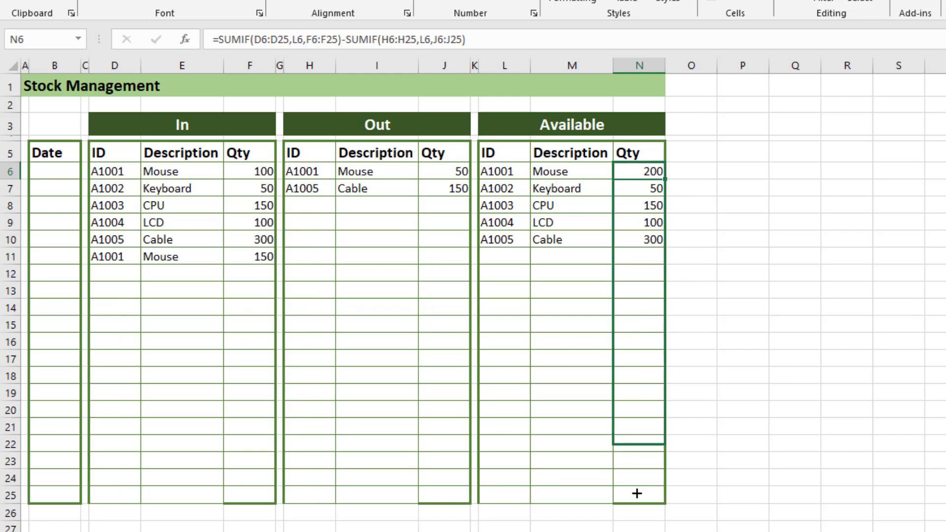
pyautogui.click(634, 421)
pyautogui.hotkey('ctrl', 'z')
pyautogui.click(648, 221)
pyautogui.click(656, 178)
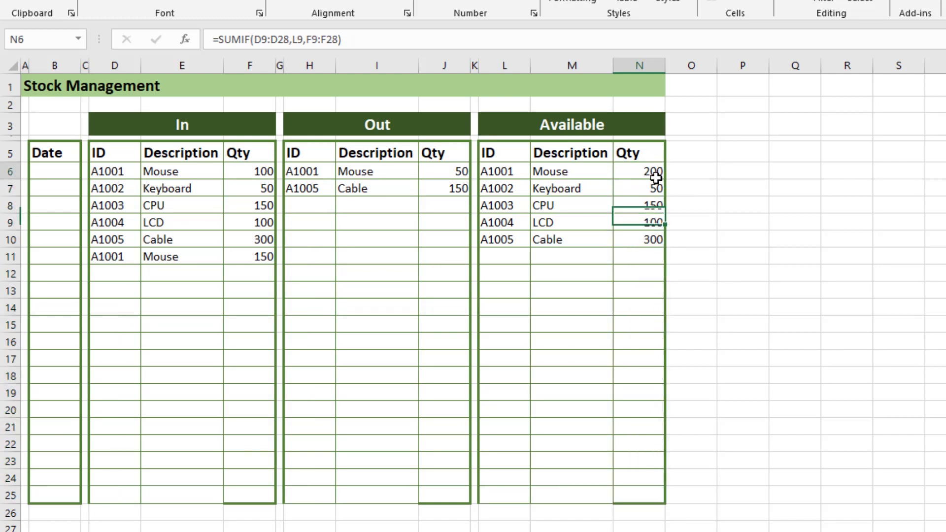
pyautogui.moveTo(663, 193); pyautogui.dragTo(656, 240)
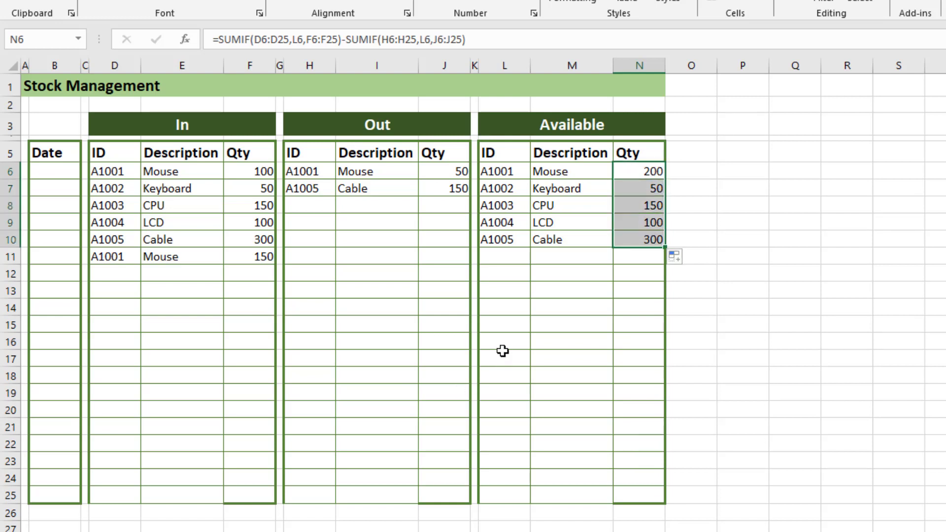
pyautogui.click(529, 323)
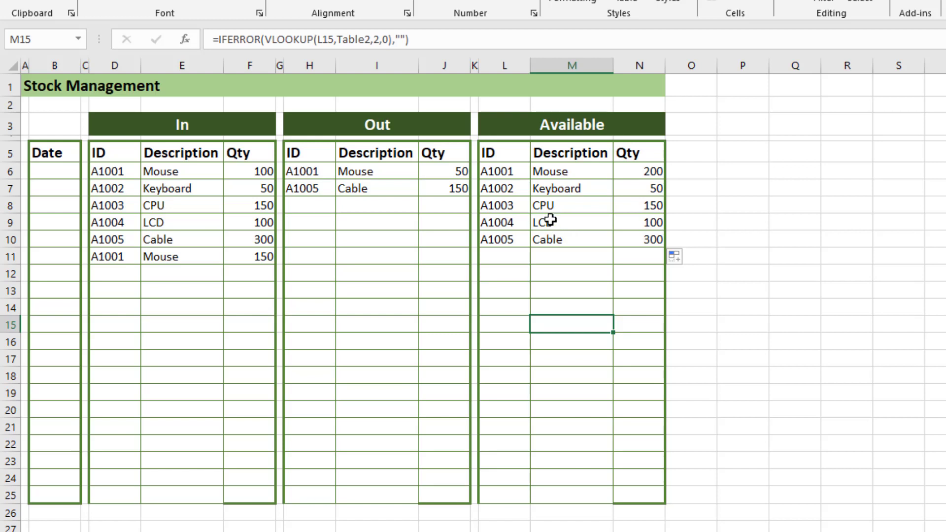
pyautogui.click(560, 206)
pyautogui.click(648, 207)
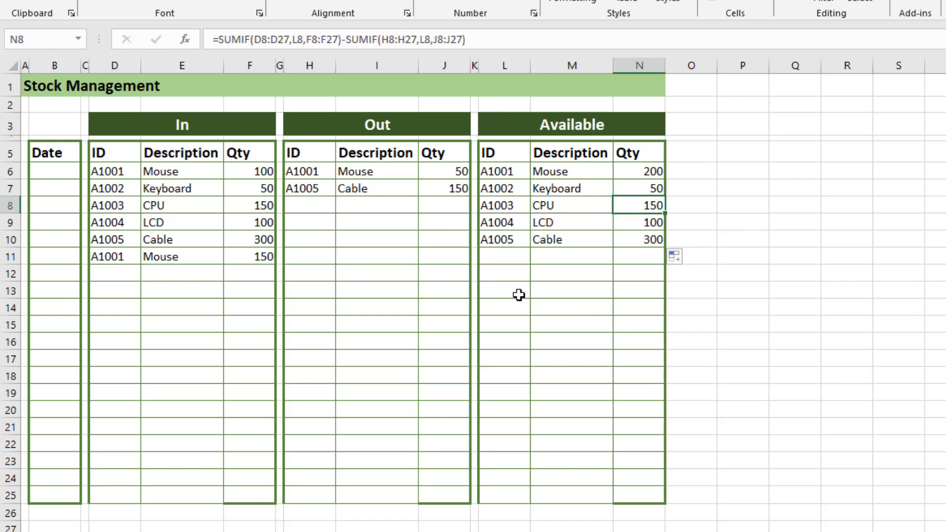
# Record A1003 CPU going out with quantity 50 in the next Out row.
pyautogui.click(322, 203)
pyautogui.click(343, 206)
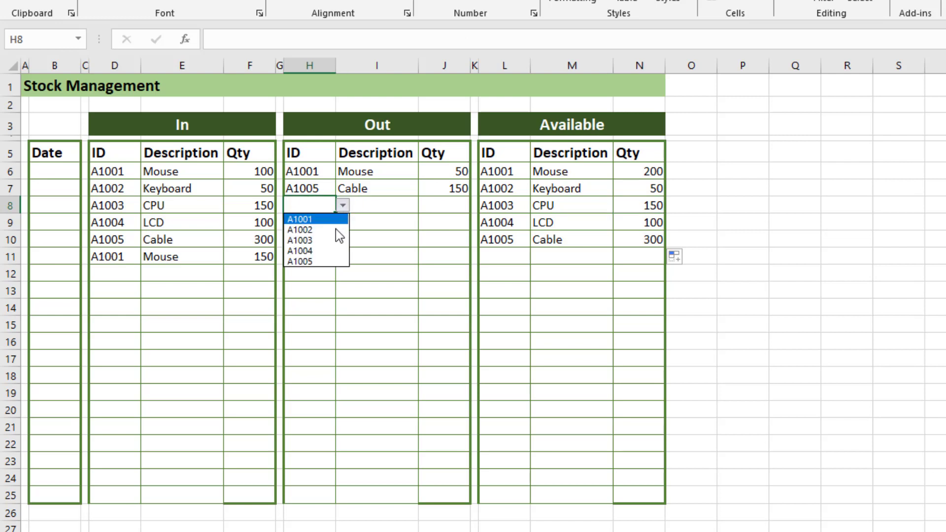
pyautogui.click(331, 240)
pyautogui.click(442, 205)
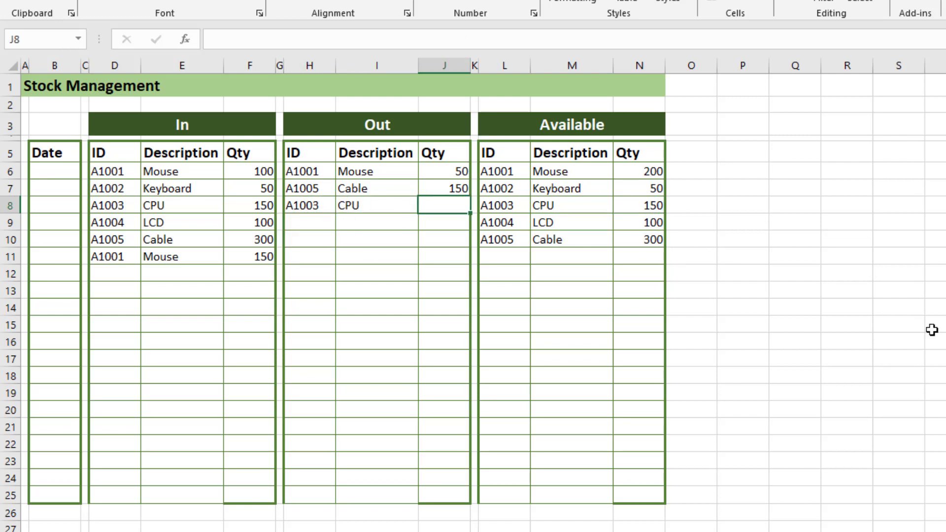
pyautogui.write('50')
pyautogui.press('Return')
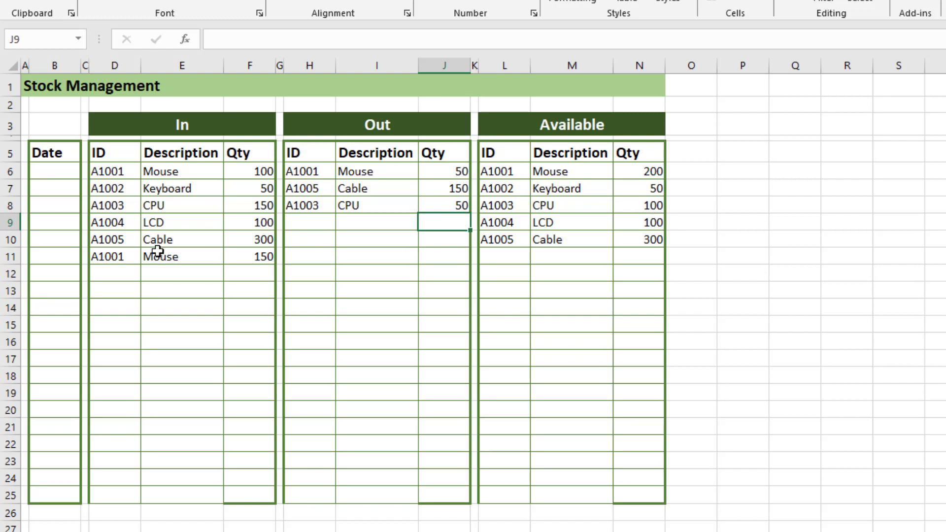
# Record A1003 CPU coming in with quantity 100, leaving CPU available at 200.
pyautogui.click(115, 274)
pyautogui.click(148, 274)
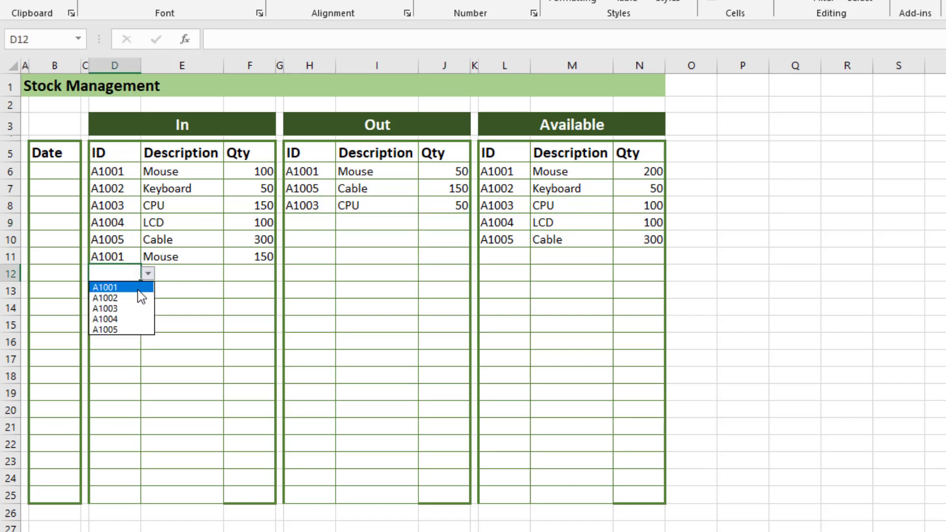
pyautogui.click(134, 308)
pyautogui.click(267, 276)
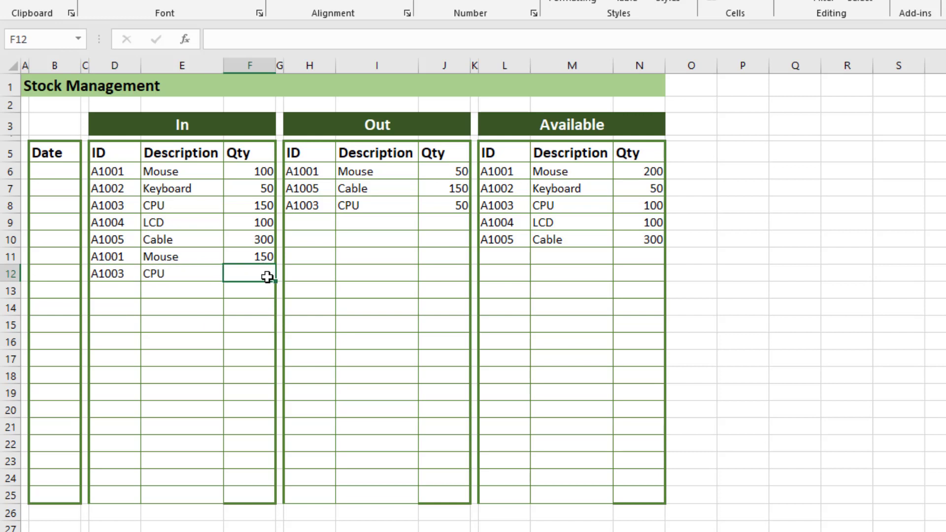
pyautogui.write('100')
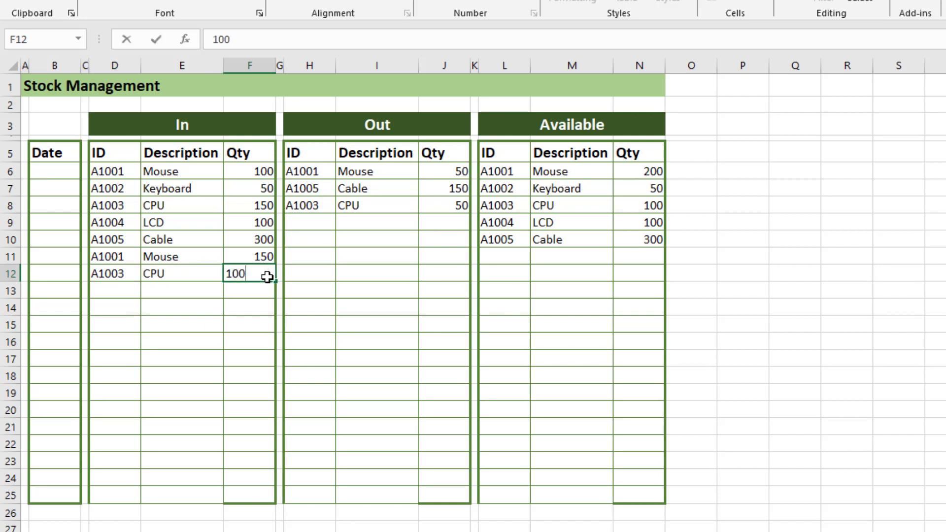
pyautogui.press('Tab')
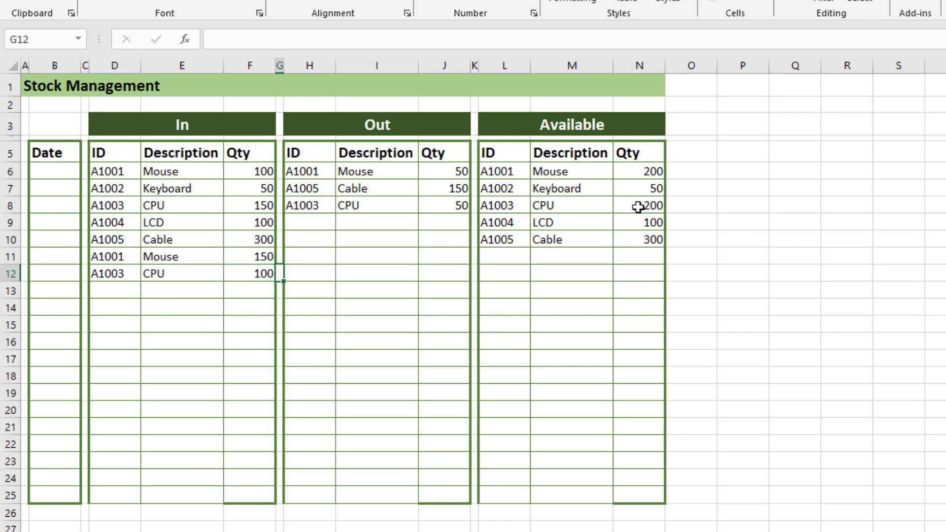